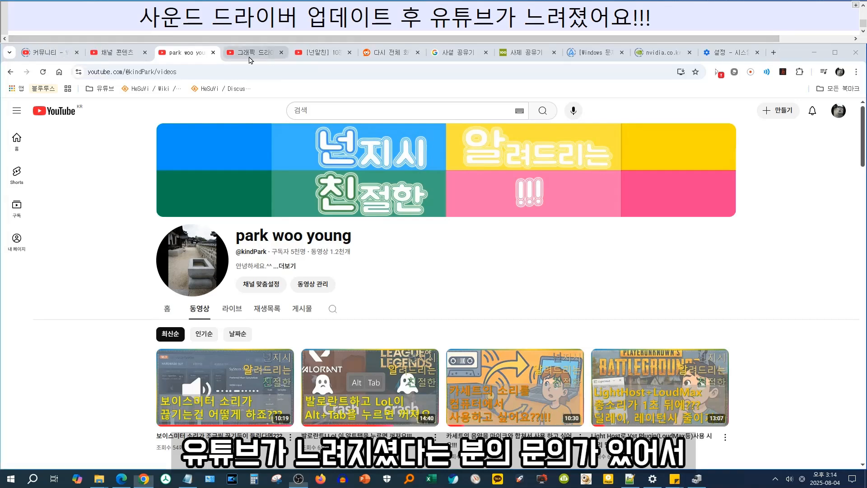
Step: Open the graphics driver video and read the highlighted comment about checking previous driver versions and YouTube full-screen frame drops
left_click(249, 54)
scroll(336, 294, "down", 2)
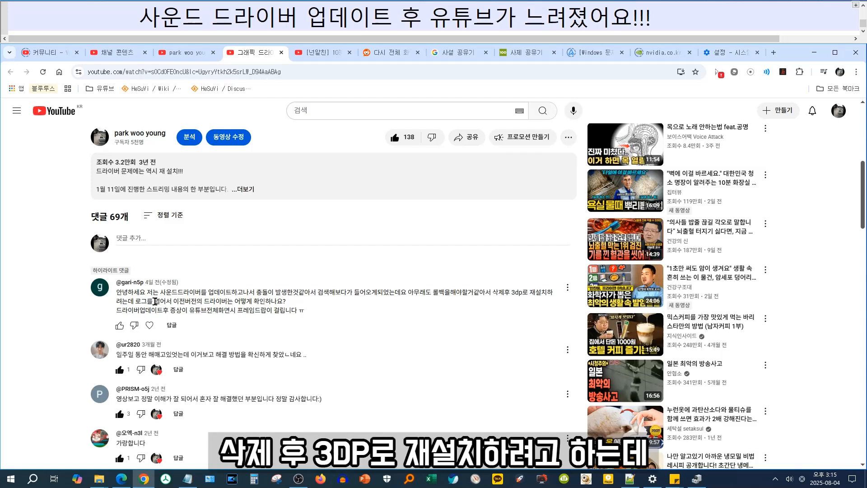
left_click_drag(166, 302, 287, 303)
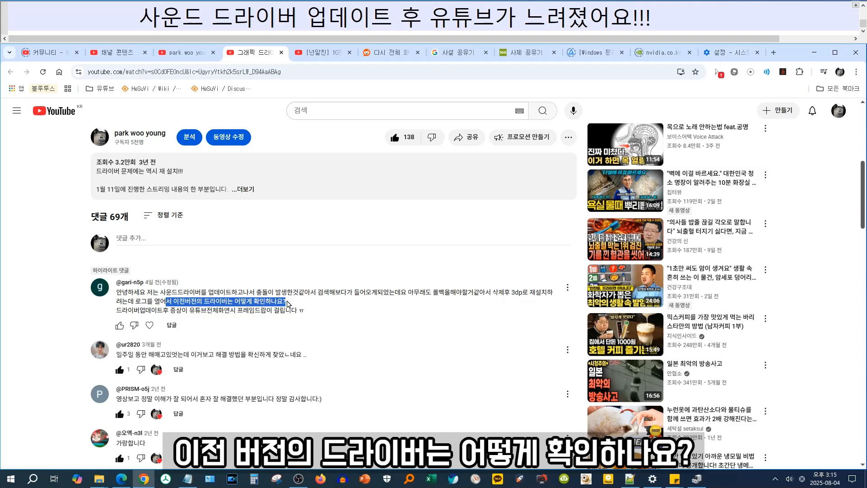
left_click_drag(129, 310, 192, 310)
left_click(203, 310)
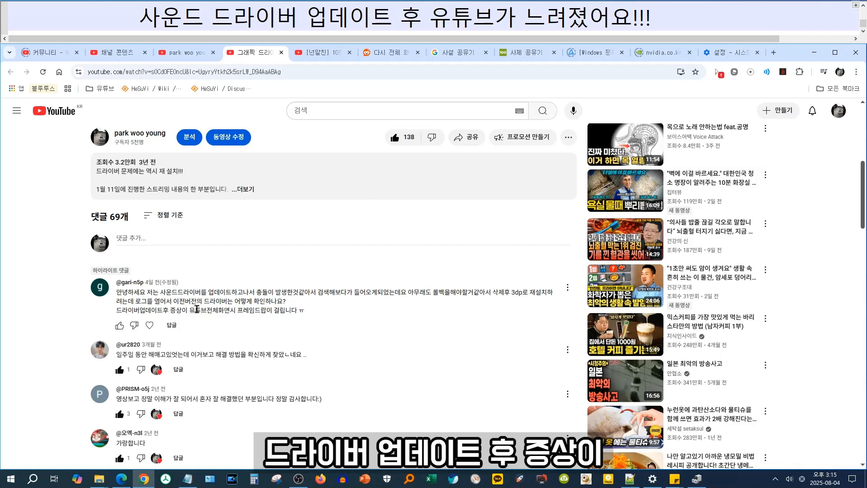
left_click_drag(254, 311, 290, 319)
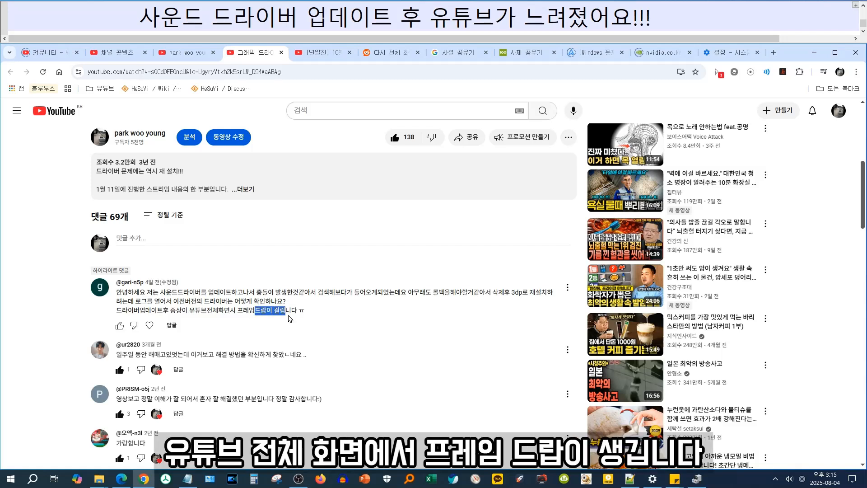
left_click(307, 315)
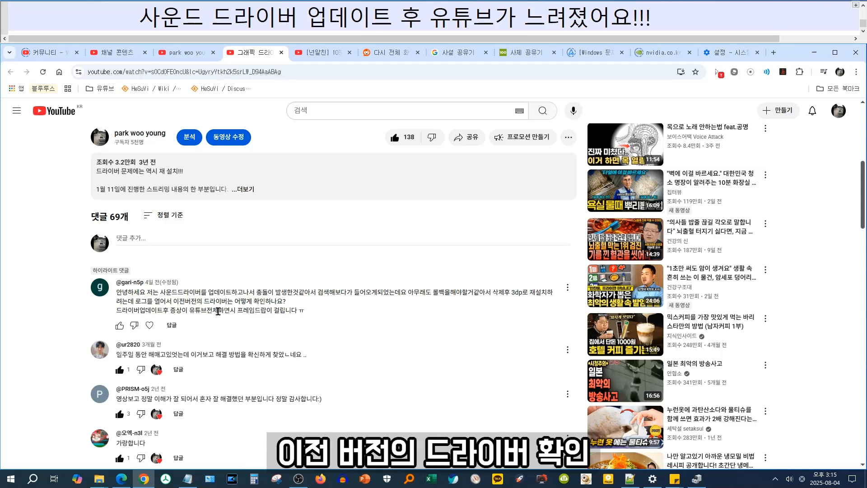
left_click_drag(190, 302, 276, 301)
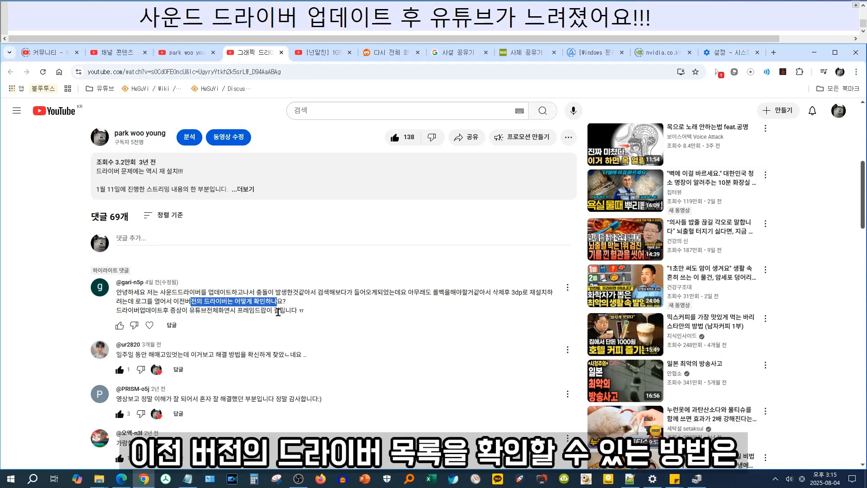
left_click(333, 312)
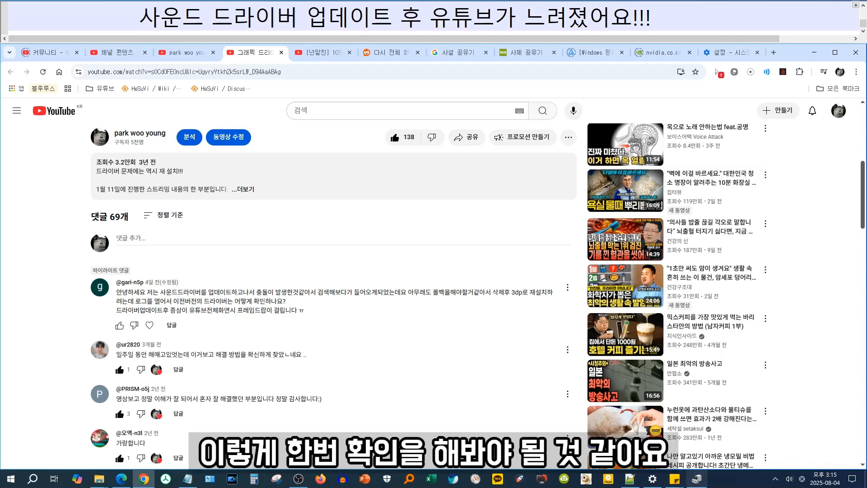
Step: Open Device Manager and move its window fully into view over the browser
right_click(6, 485)
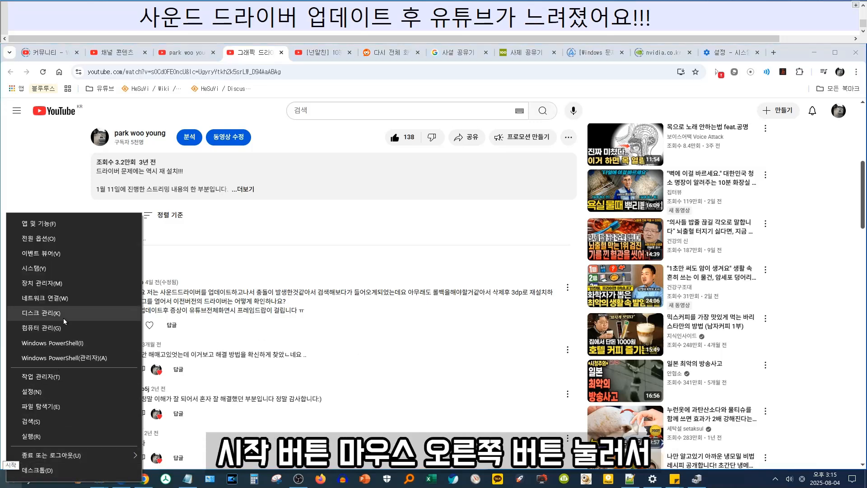
left_click(67, 289)
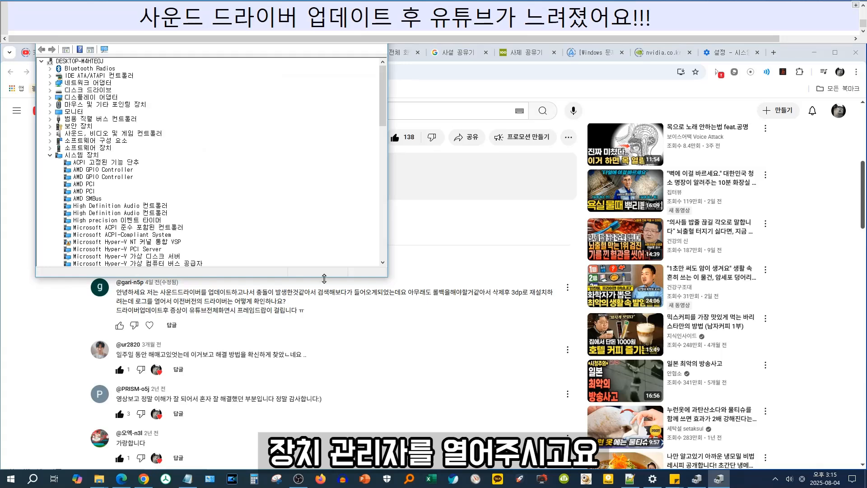
mouse_move(719, 477)
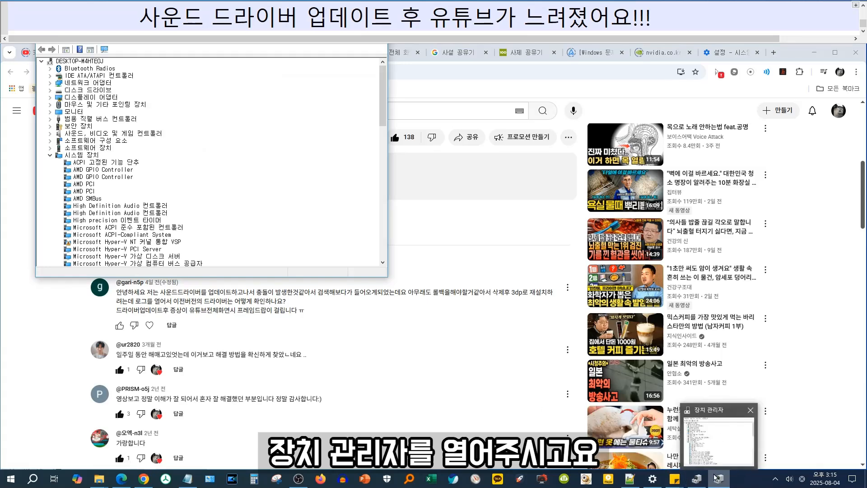
right_click(720, 448)
left_click(743, 394)
key("Up")
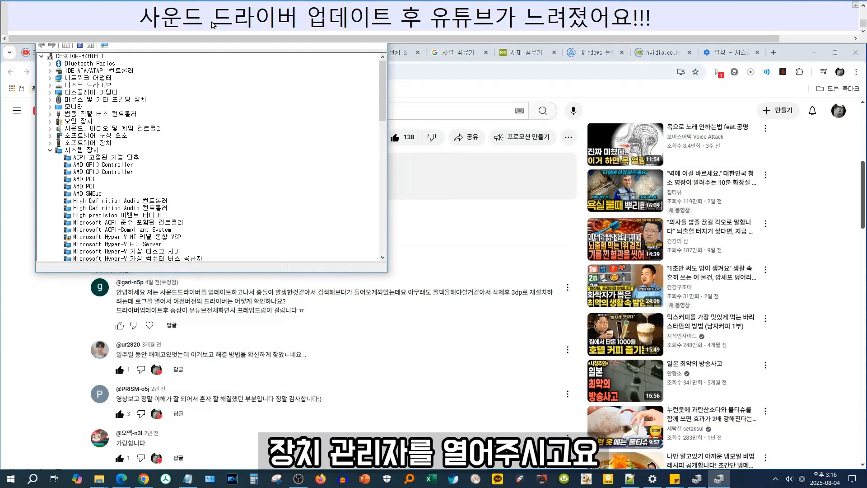
left_click_drag(359, 170, 363, 144)
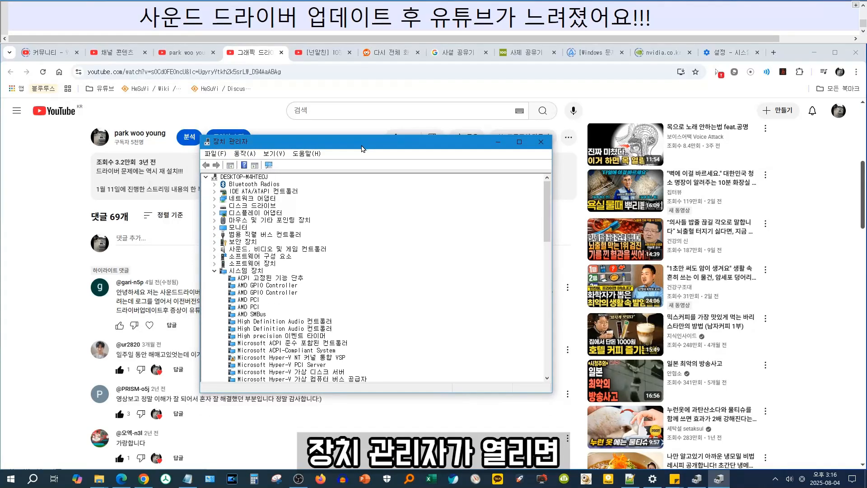
Step: Show devices by type, collapse the system devices and expand the sound, video and game controllers category
left_click(274, 153)
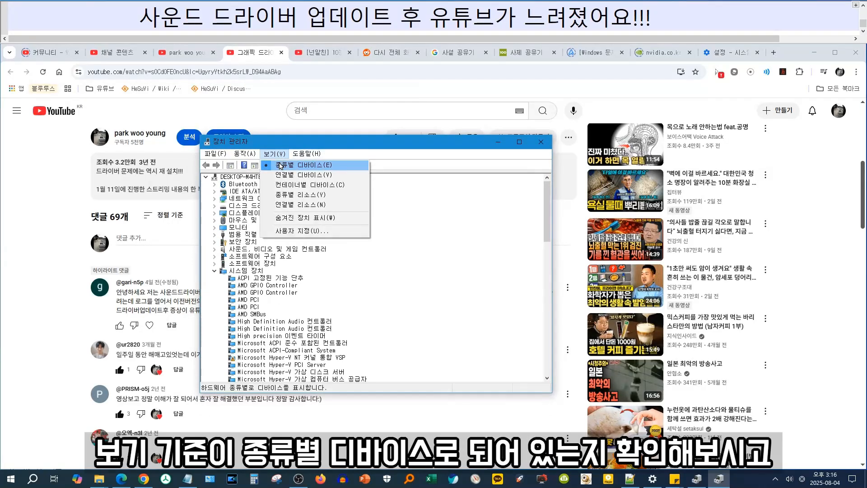
left_click(282, 165)
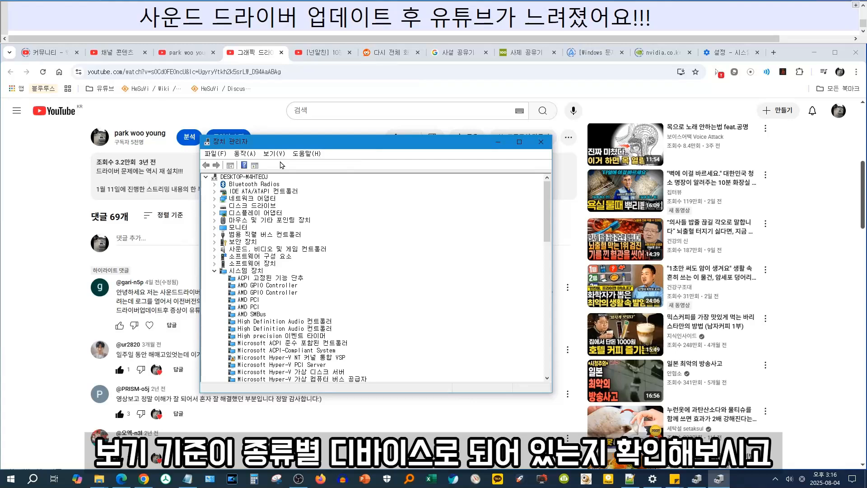
double_click(239, 272)
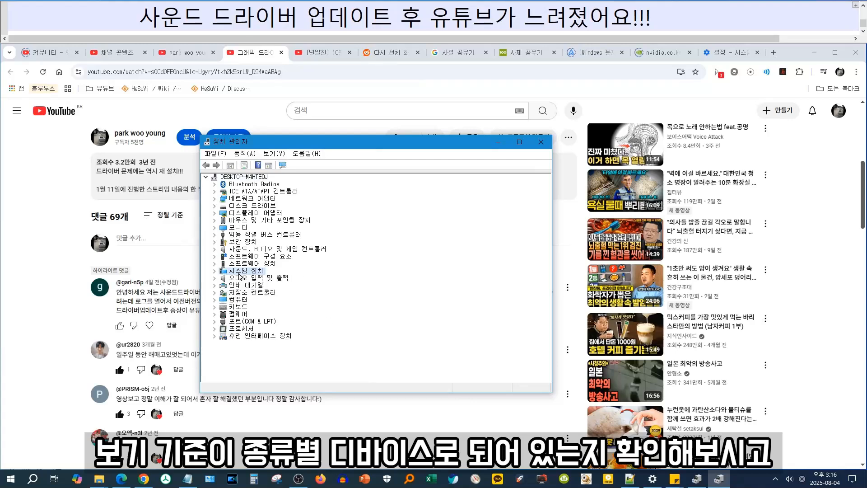
double_click(245, 252)
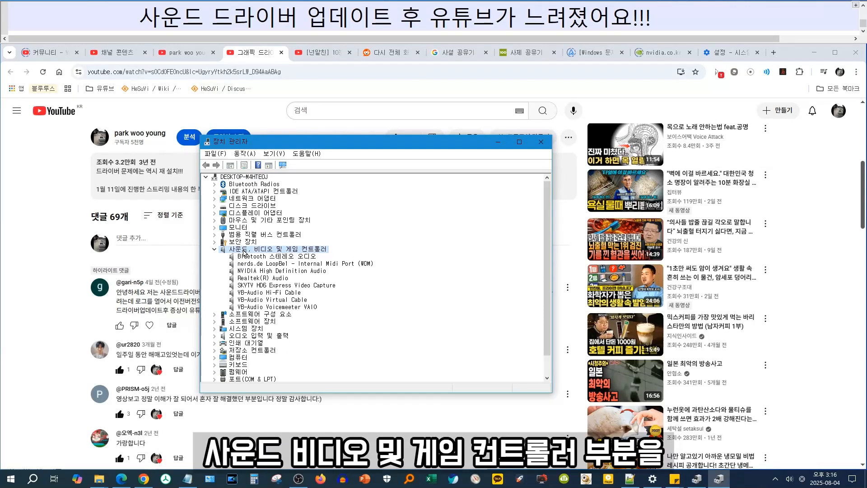
Step: Open the Realtek(R) Audio device's properties and show its driver details
left_click(280, 279)
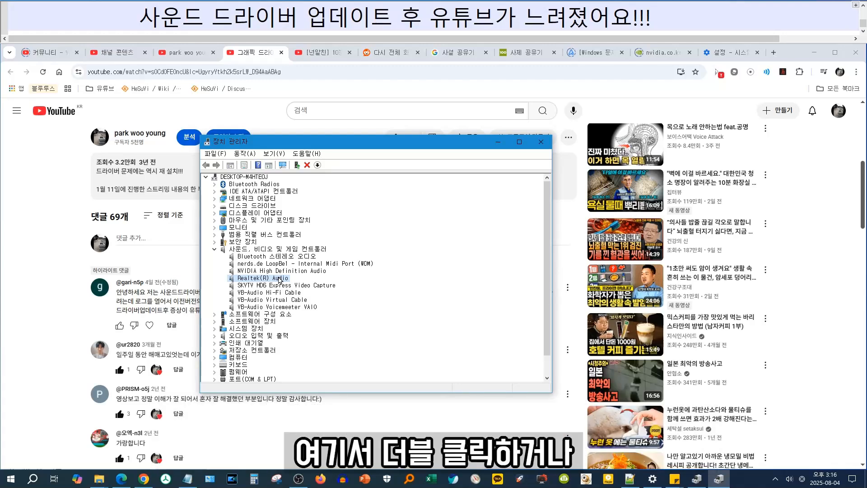
double_click(280, 278)
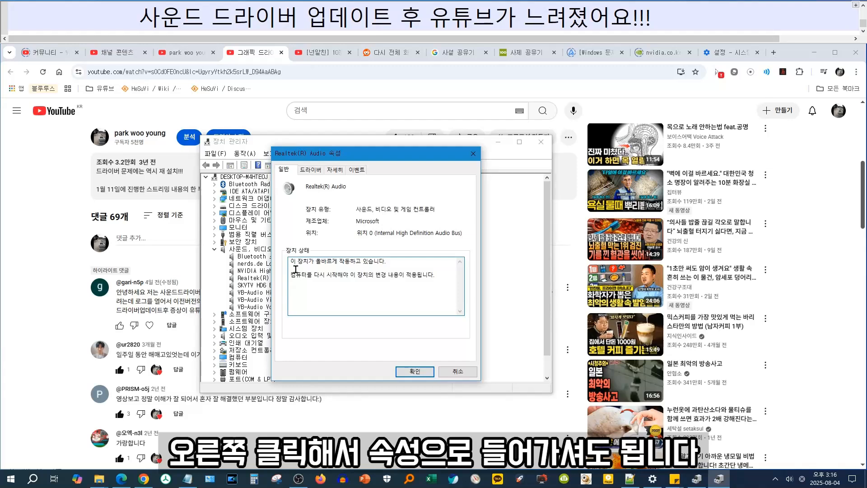
left_click(312, 170)
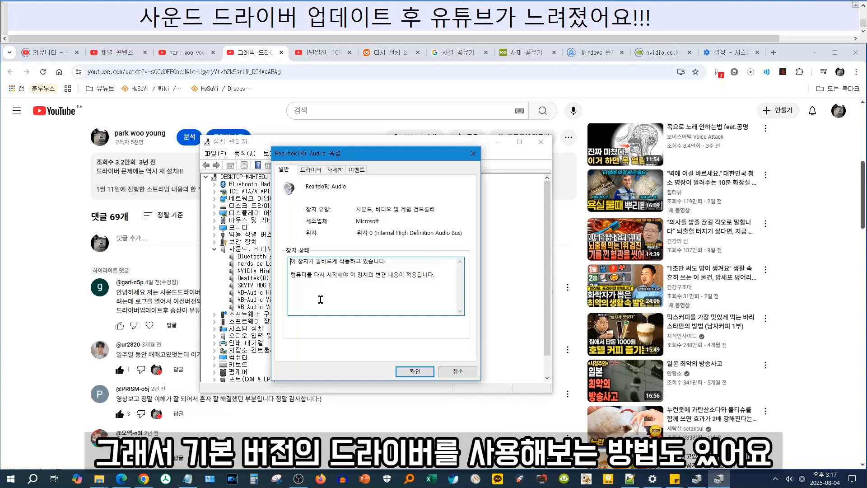
left_click(312, 170)
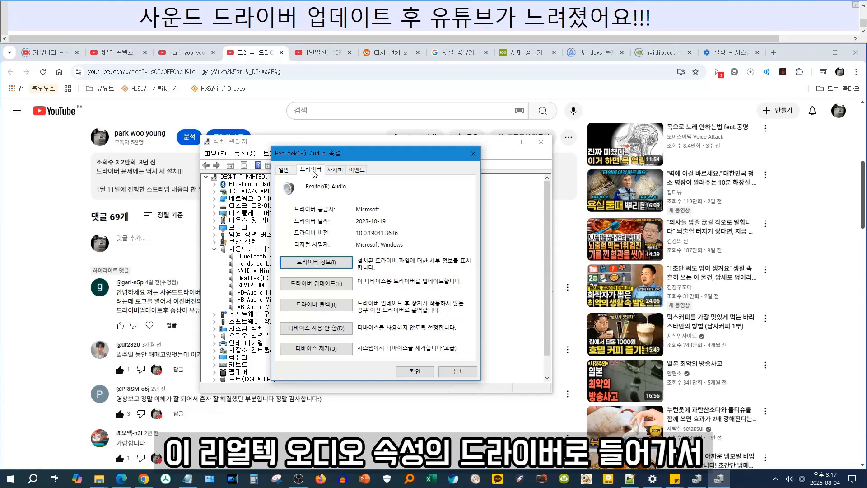
Step: Start a manual driver update for Realtek(R) Audio and list only the compatible drivers available on the computer
left_click(334, 287)
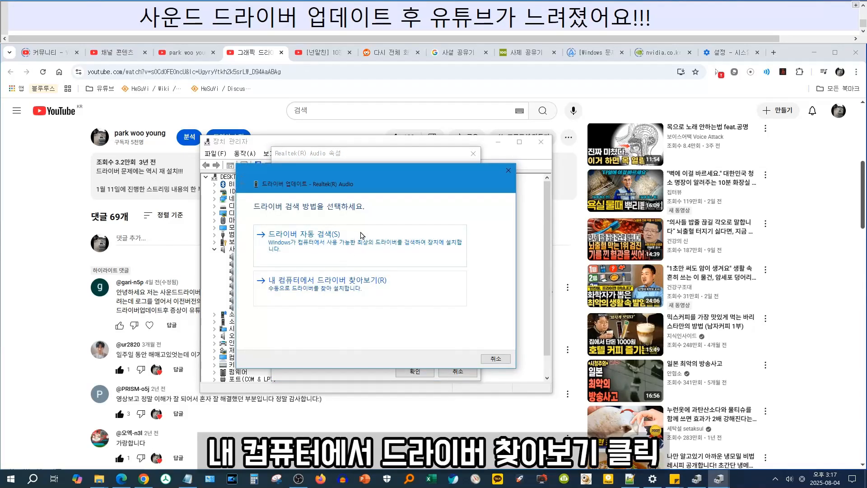
left_click(366, 288)
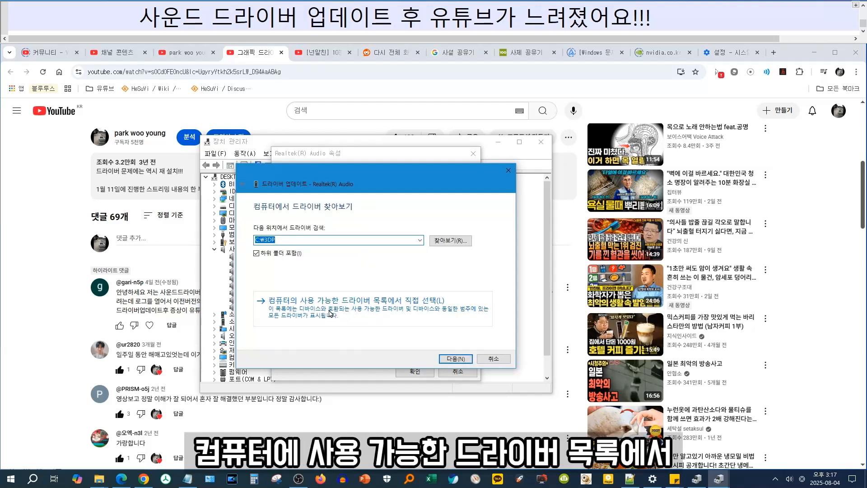
left_click(369, 306)
left_click(295, 260)
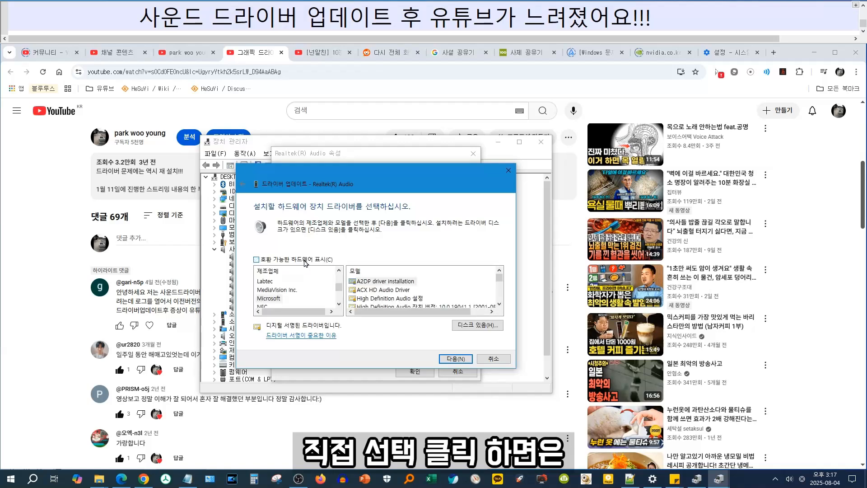
left_click(291, 260)
left_click(292, 261)
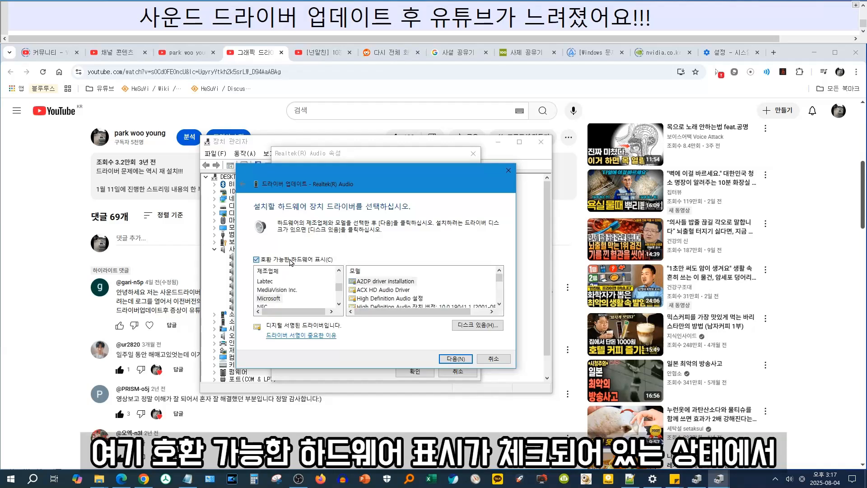
left_click(292, 262)
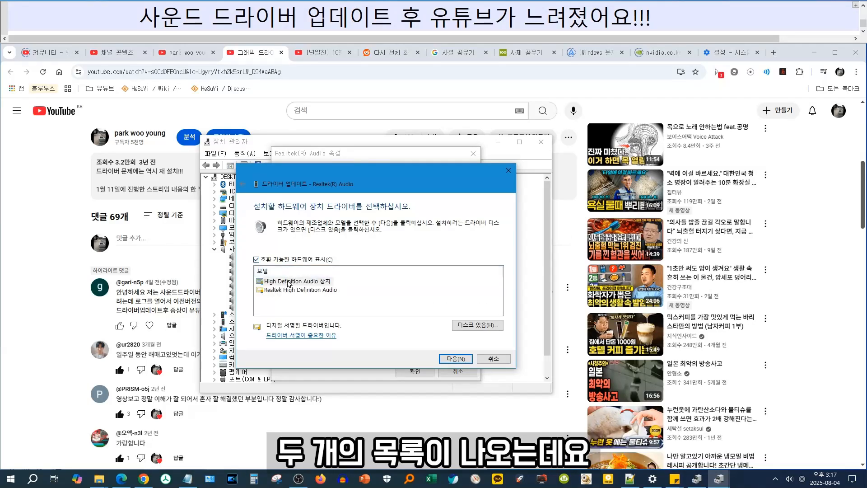
Step: Compare the High Definition Audio device and Realtek High Definition Audio models, leaving Realtek High Definition Audio selected
left_click(289, 281)
left_click(293, 291)
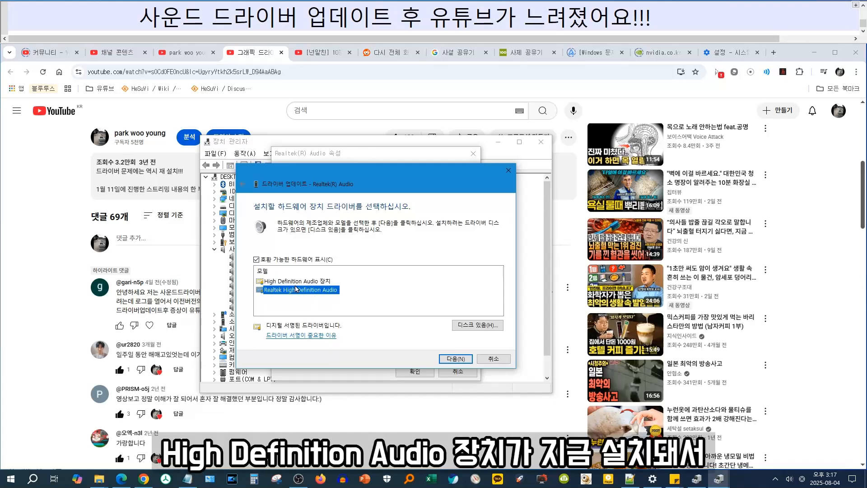
left_click(296, 282)
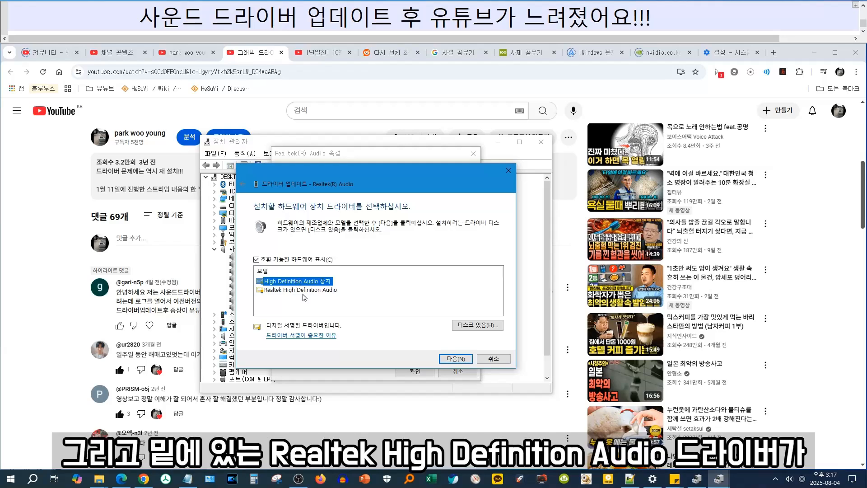
left_click(303, 291)
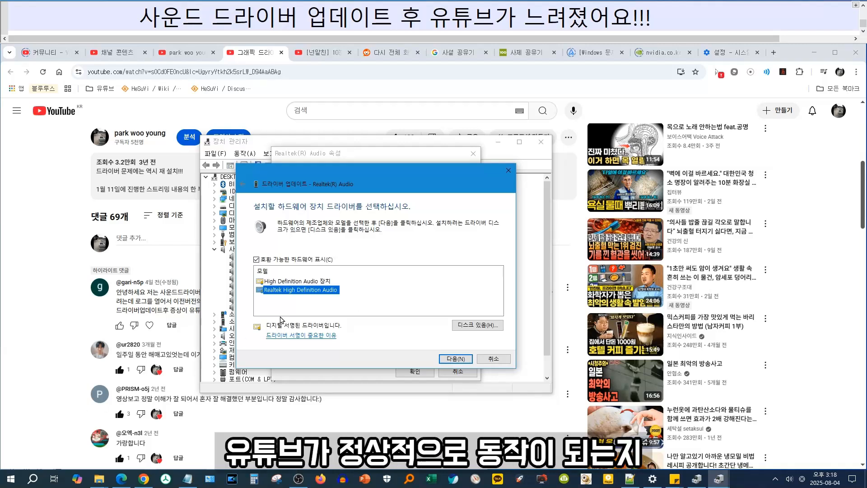
Step: Cancel the driver update, close the Realtek(R) Audio properties and decline restarting the computer
left_click(494, 359)
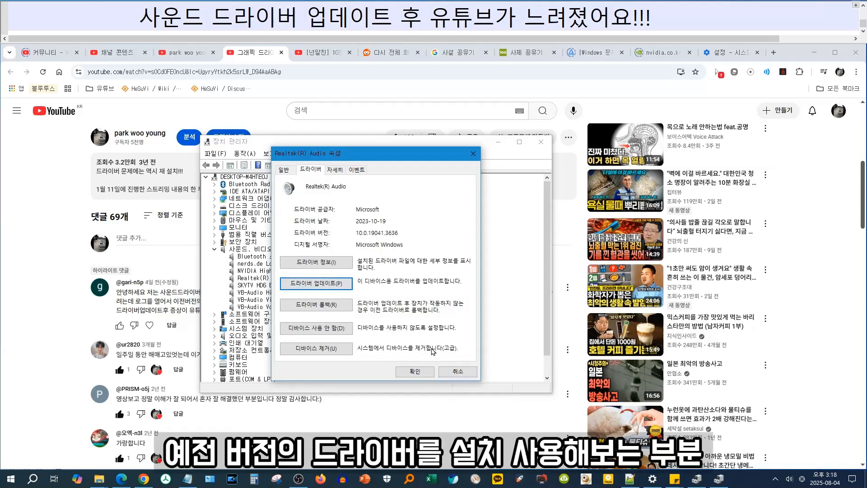
left_click(456, 375)
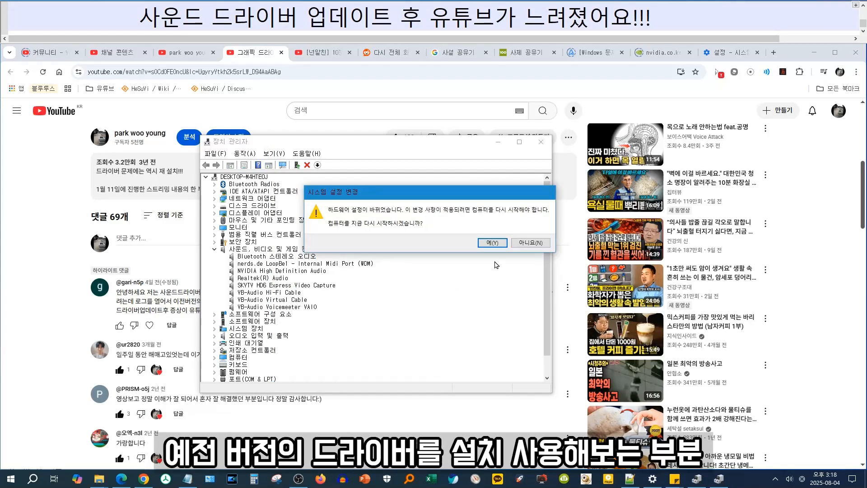
left_click(533, 245)
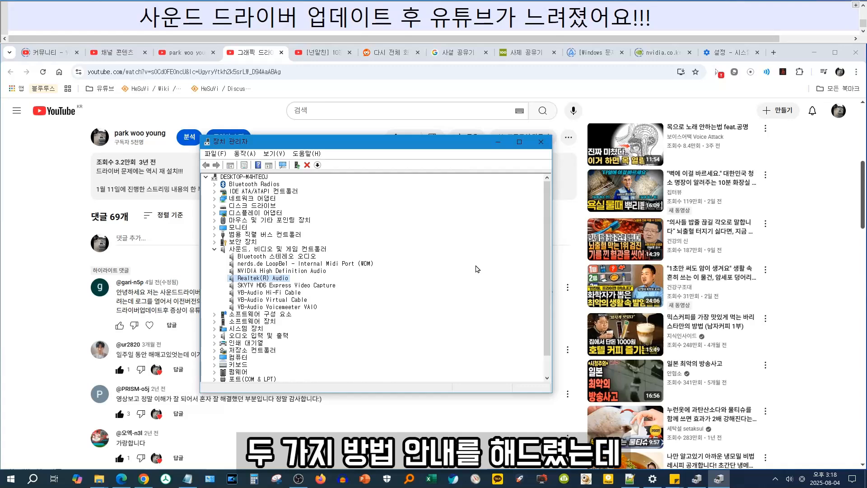
Step: Return to the highlighted YouTube comment and mark its mention of reinstalling with 3DP
left_click(172, 305)
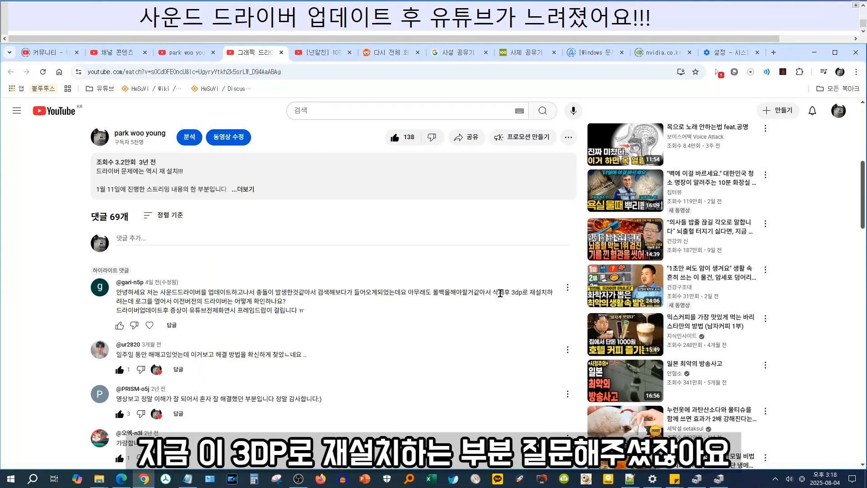
left_click_drag(511, 294, 522, 293)
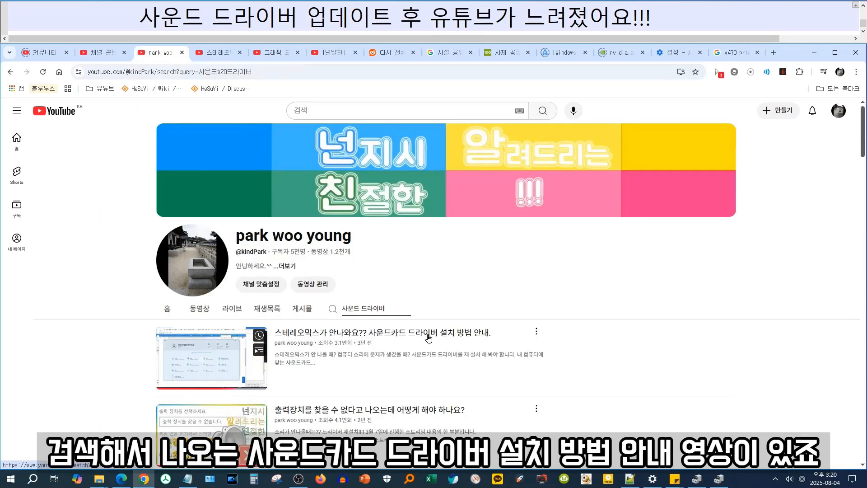
Step: View the sound card driver installation video, followed by the Google results for "x470 prime pro"
left_click(219, 53)
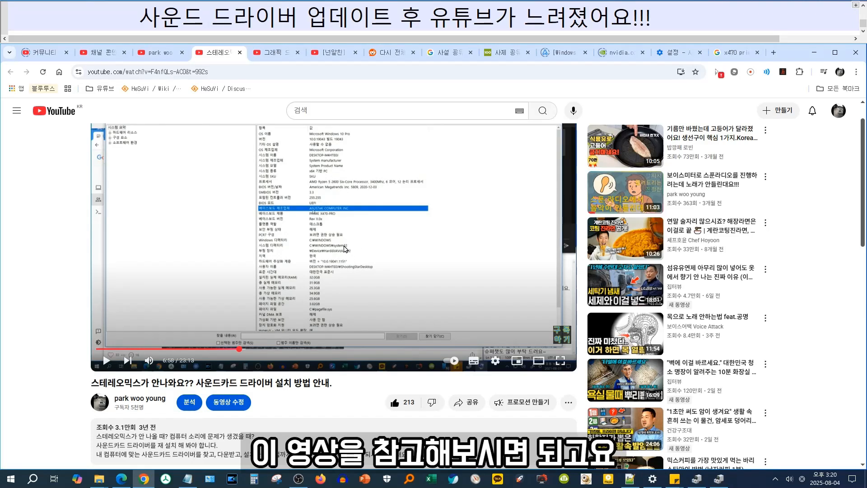
left_click(562, 52)
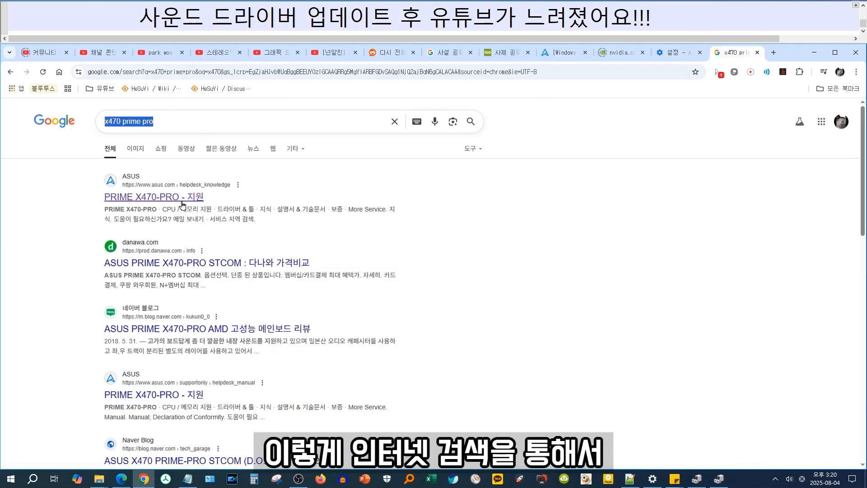
Step: Open the ASUS PRIME X470-PRO support page's Driver & Tools section and choose Windows 10 64-bit as the operating system
left_click(183, 203)
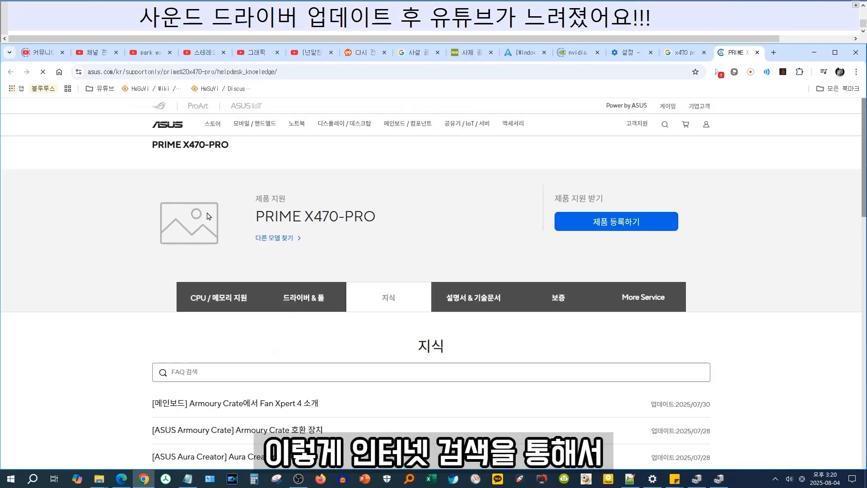
scroll(364, 221, "down", 2)
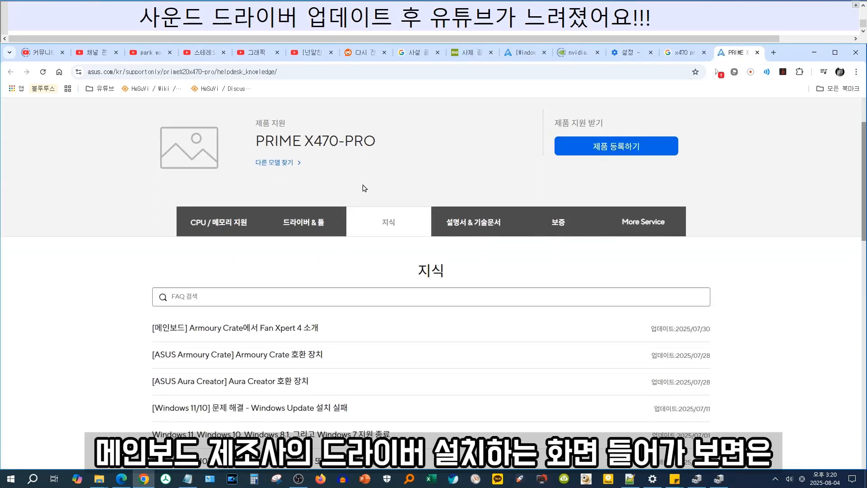
left_click(332, 226)
left_click(345, 347)
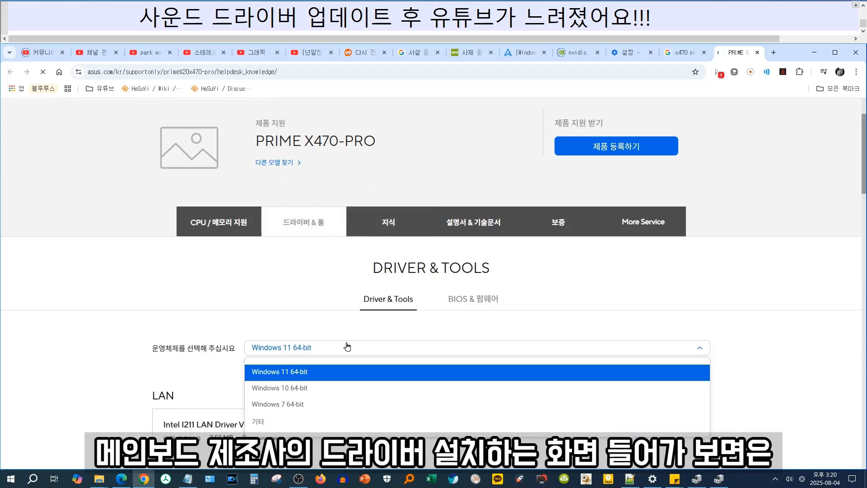
left_click(348, 425)
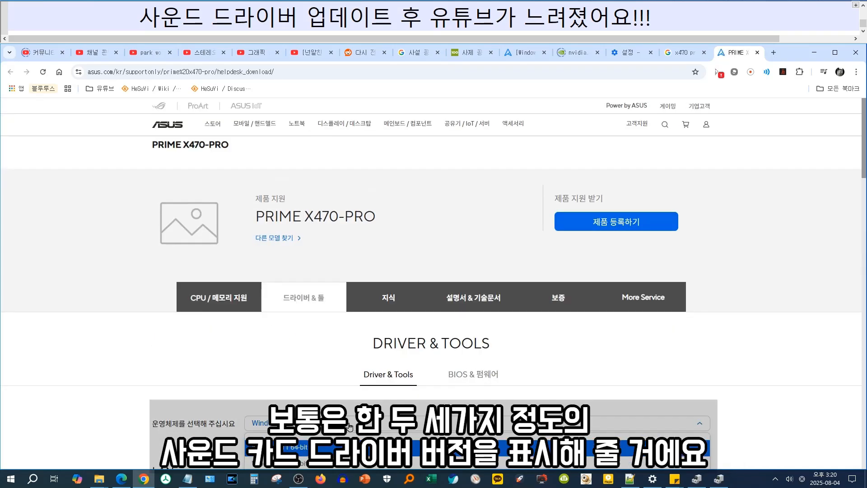
scroll(363, 202, "down", 5)
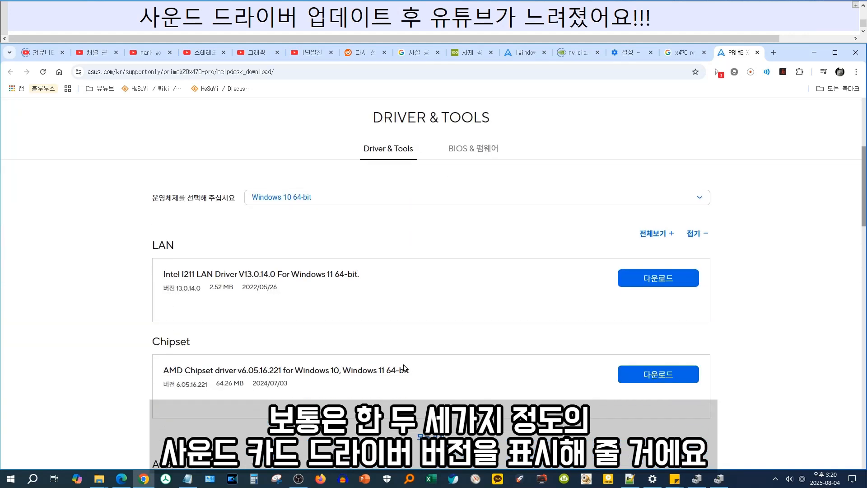
Step: Expand the Audio category to show all Realtek driver versions and look through the list
scroll(355, 178, "down", 3)
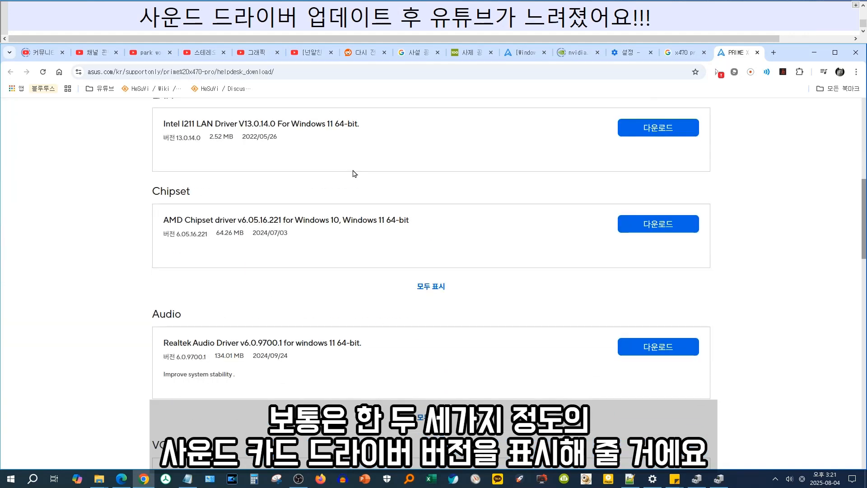
scroll(354, 173, "down", 3)
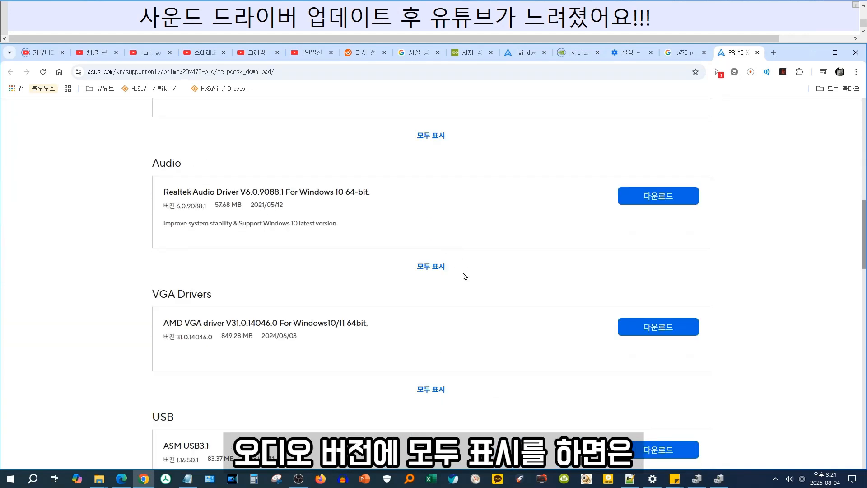
left_click(435, 267)
scroll(431, 260, "down", 2)
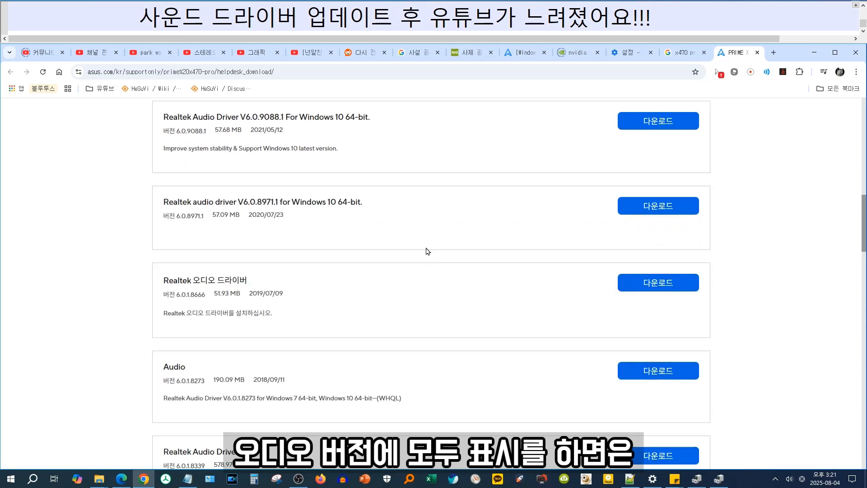
scroll(319, 274, "up", 2)
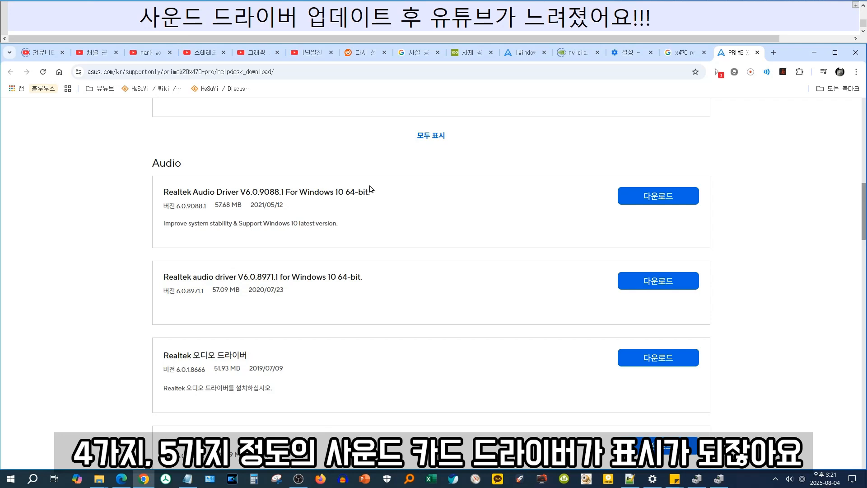
Step: Mark the V6.0.9088.1, V6.0.8971.1 and 6.0.1.8666 Realtek audio drivers one after another as candidates to try
left_click_drag(319, 192, 342, 192)
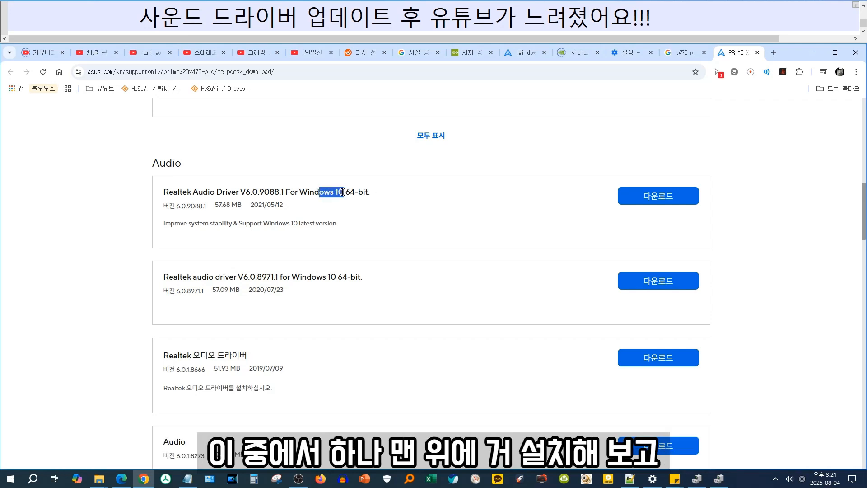
left_click(297, 193)
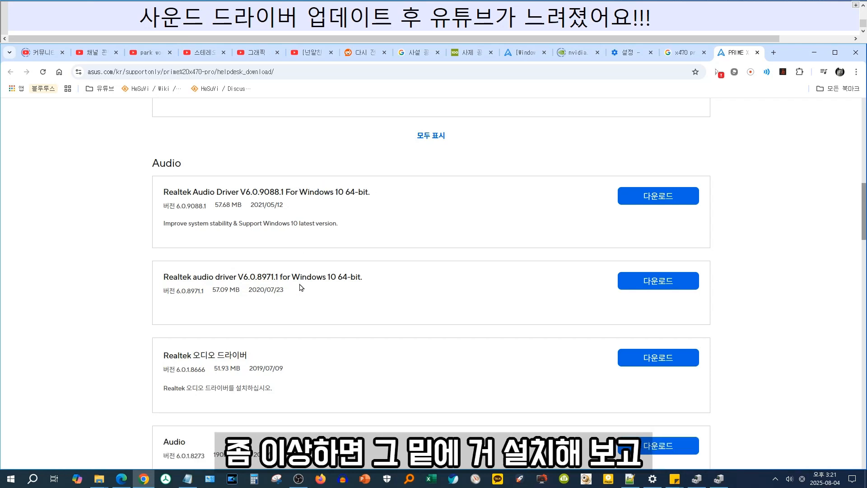
left_click_drag(292, 276, 326, 273)
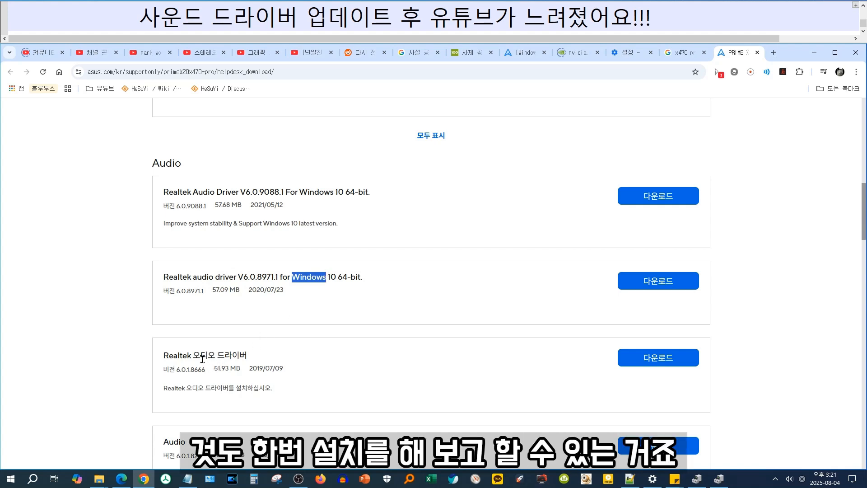
left_click_drag(200, 357, 223, 357)
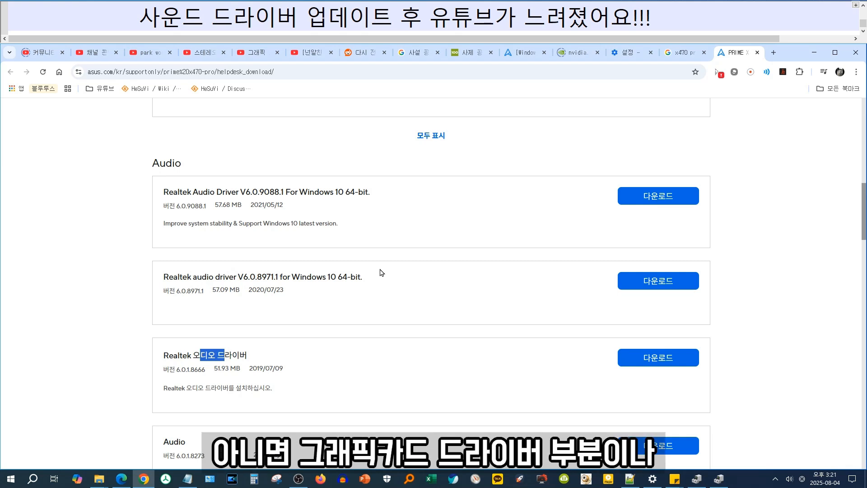
scroll(383, 273, "down", 2)
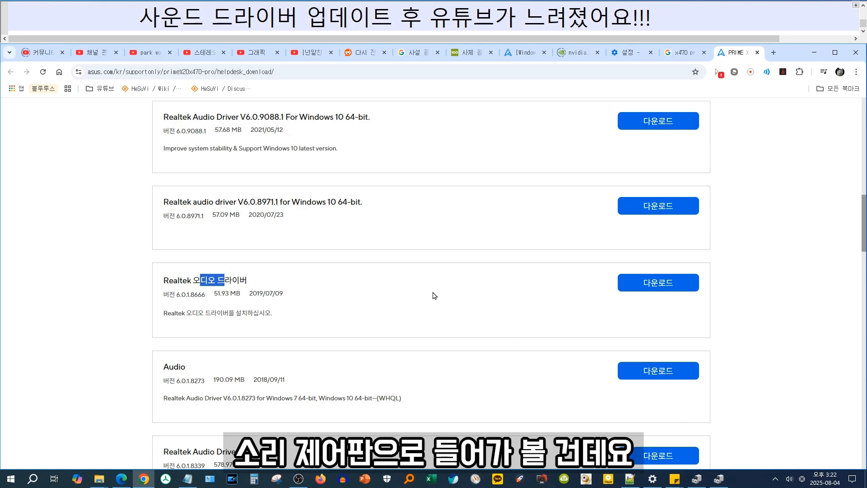
Step: Search Windows for 제어판, open the Control Panel and set its view to large icons (큰 아이콘)
left_click(33, 480)
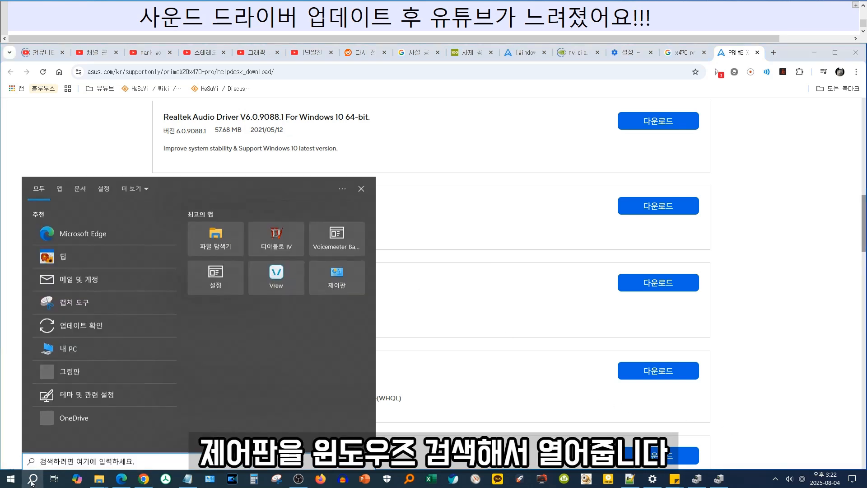
type("제어판")
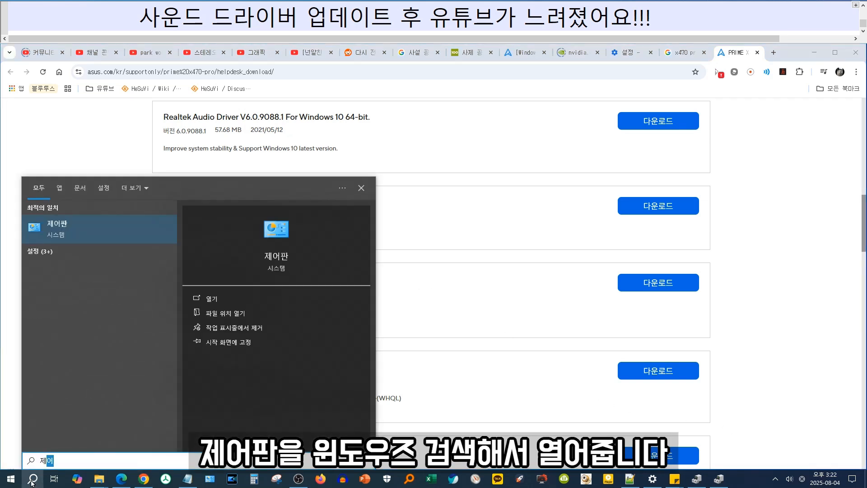
left_click(130, 232)
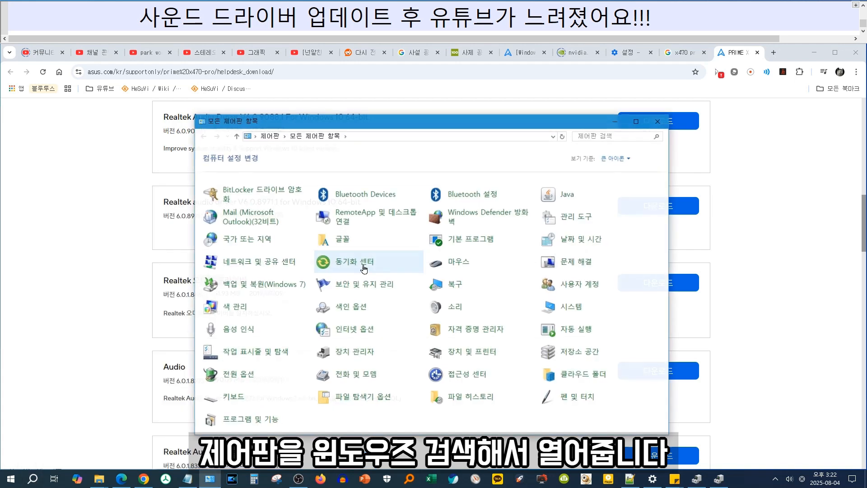
left_click(623, 158)
left_click(627, 183)
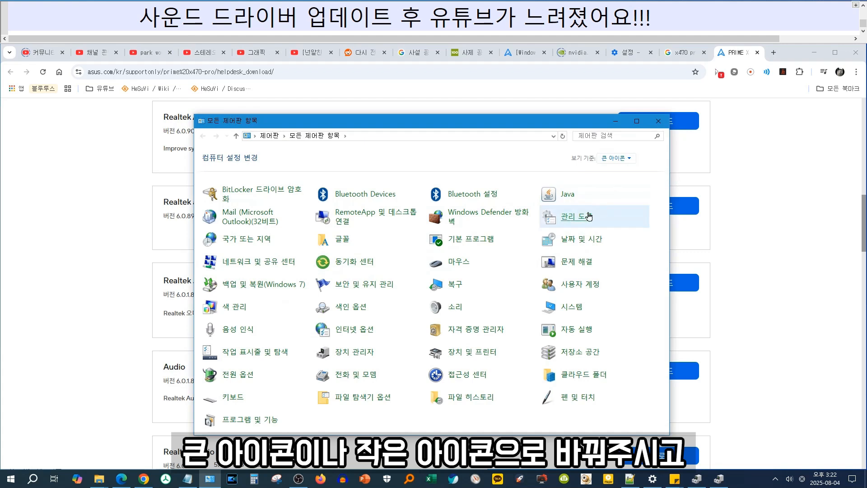
Step: Open the Sound (소리) settings, look at the recording devices and return to the playback devices
left_click(456, 309)
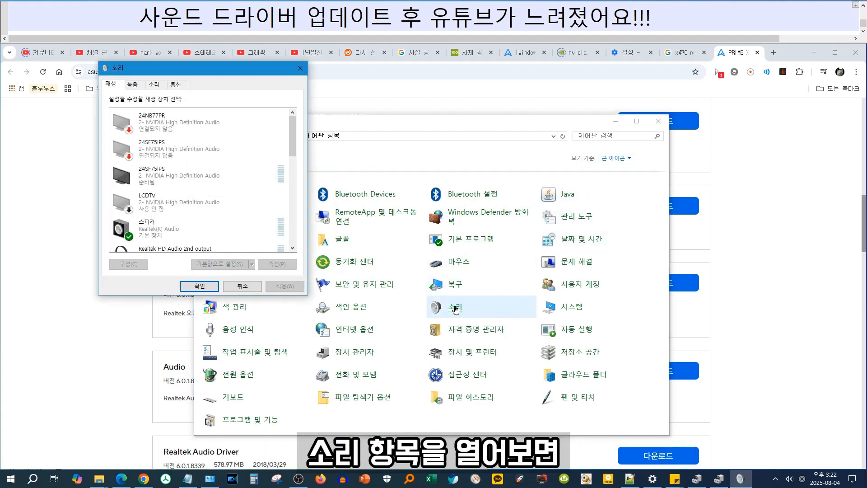
left_click_drag(122, 66, 350, 132)
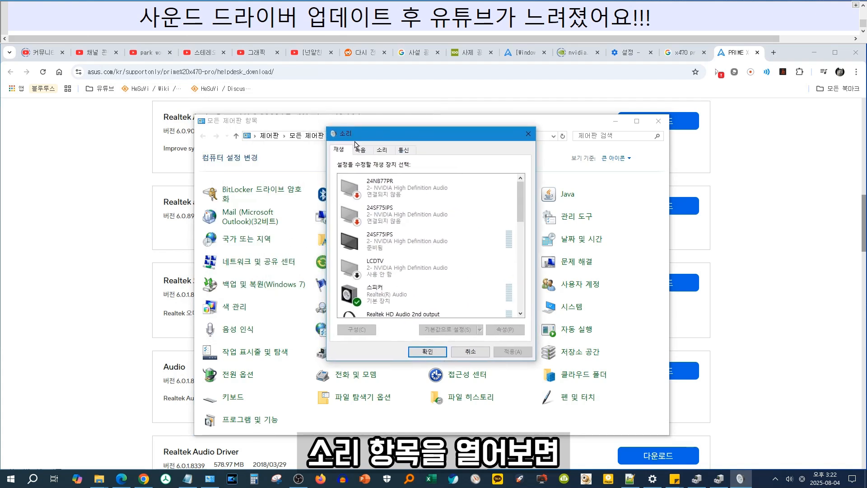
left_click(361, 150)
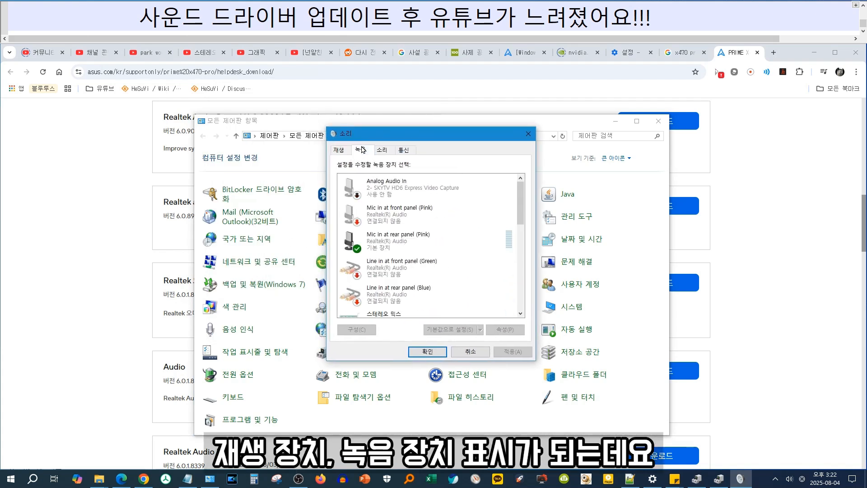
left_click(342, 152)
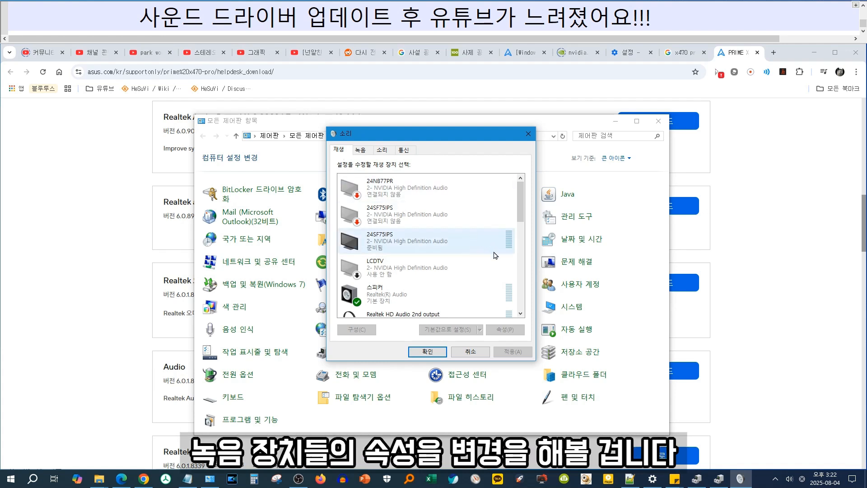
Step: Set the Realtek speaker's default format to 16비트, 44100Hz(CD 음질) in its advanced properties
left_click(463, 298)
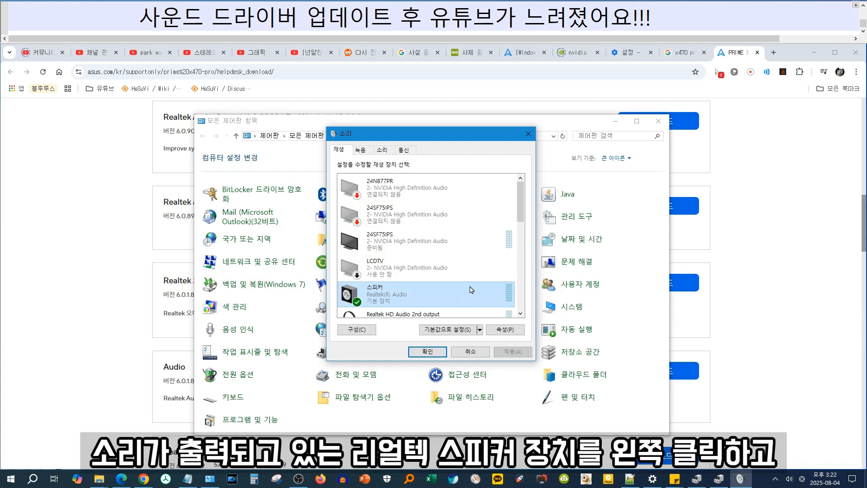
left_click(502, 328)
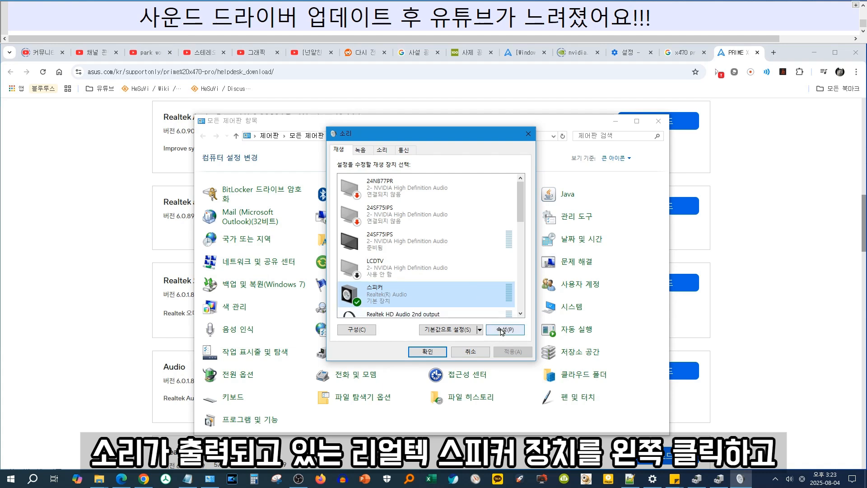
left_click(398, 186)
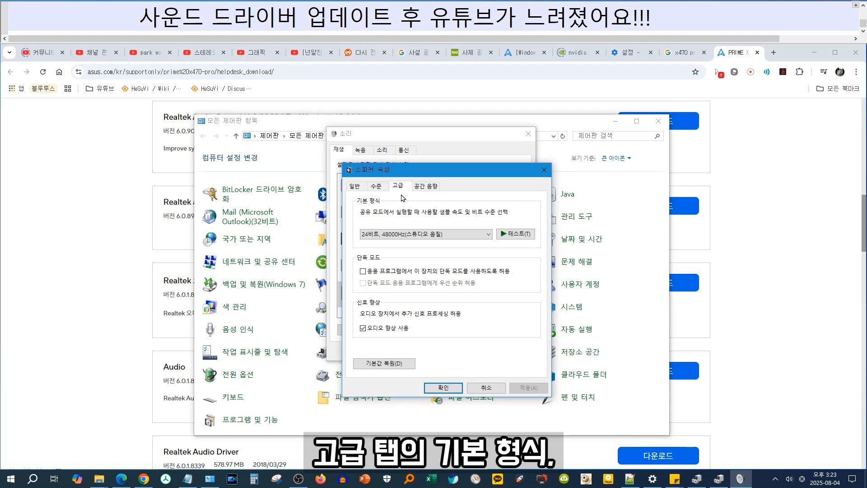
left_click(403, 235)
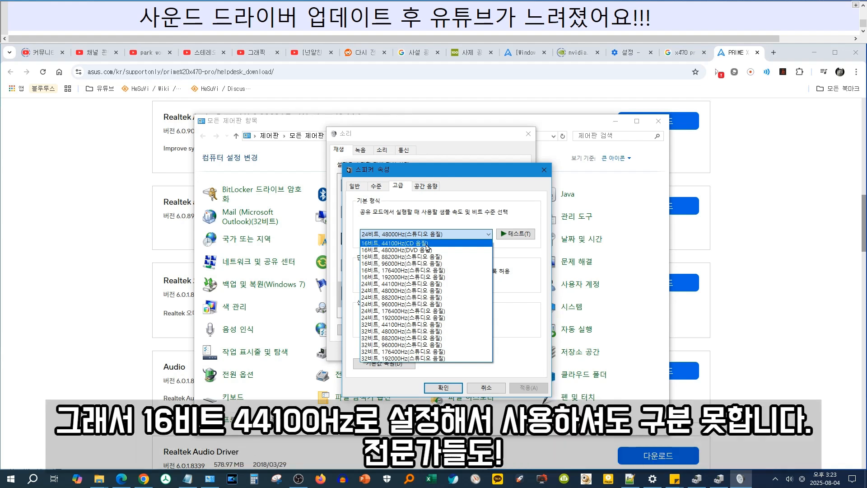
left_click(426, 244)
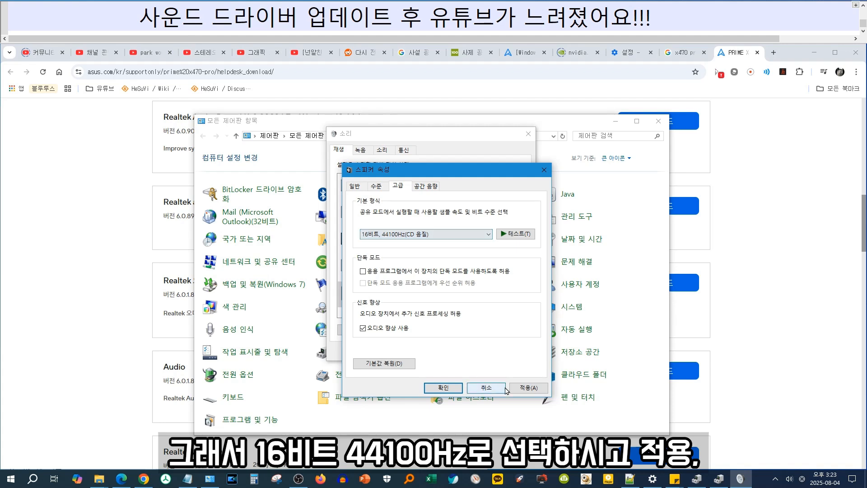
left_click(443, 390)
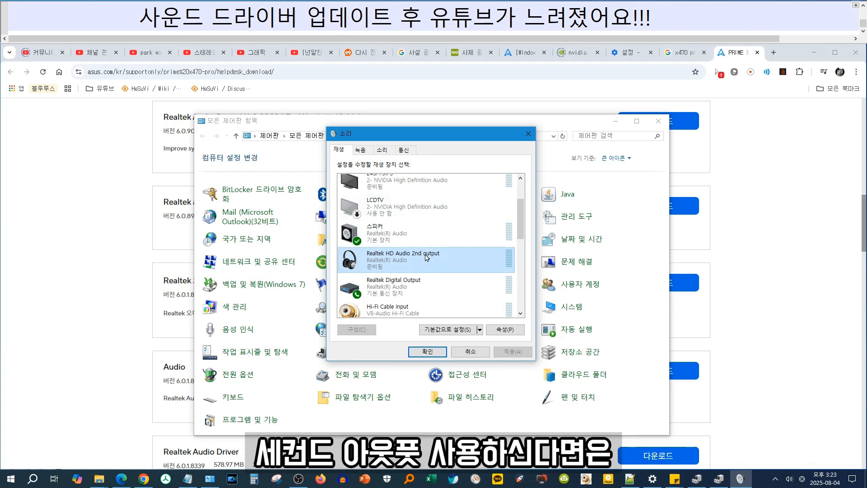
Step: View the default format options for Realtek HD Audio 2nd output and cancel its properties without changing the format
right_click(426, 257)
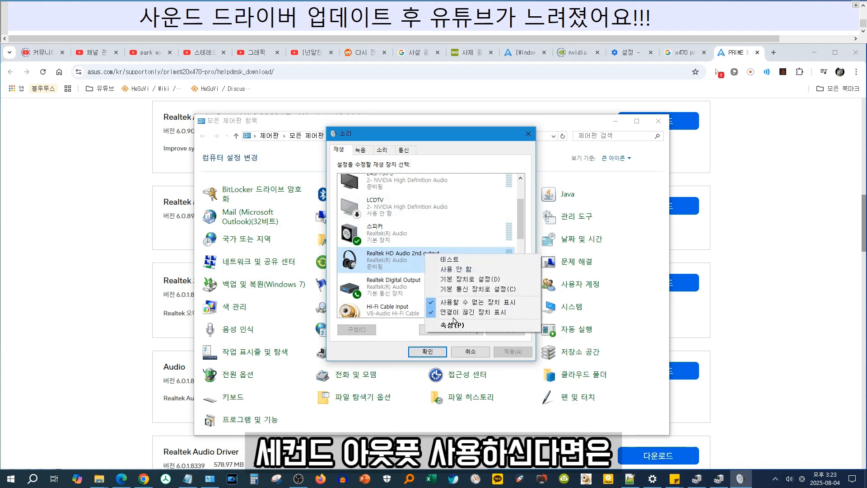
left_click(434, 327)
left_click(400, 186)
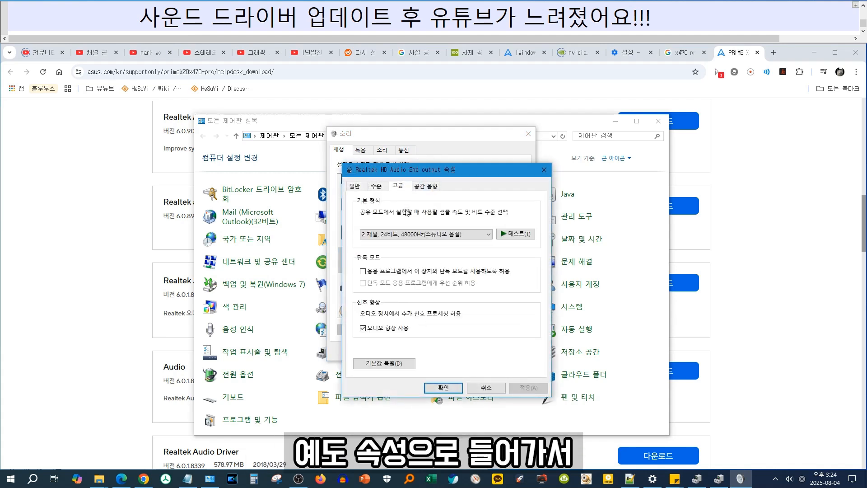
left_click(412, 234)
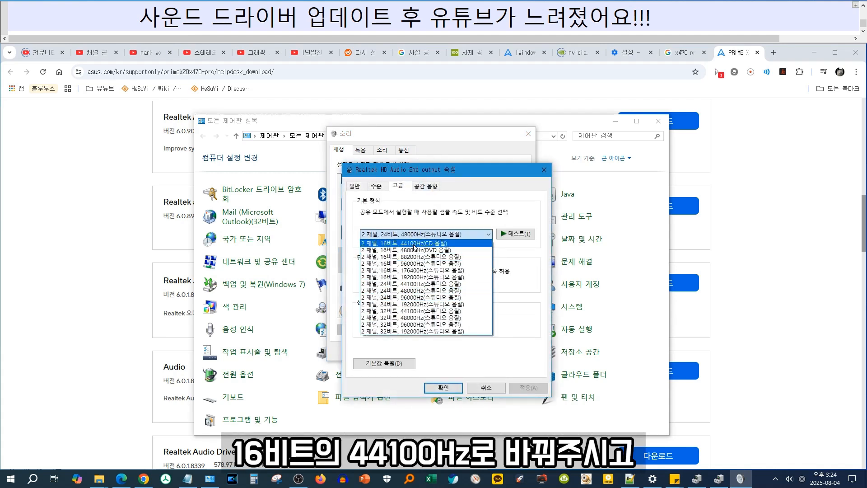
left_click(498, 389)
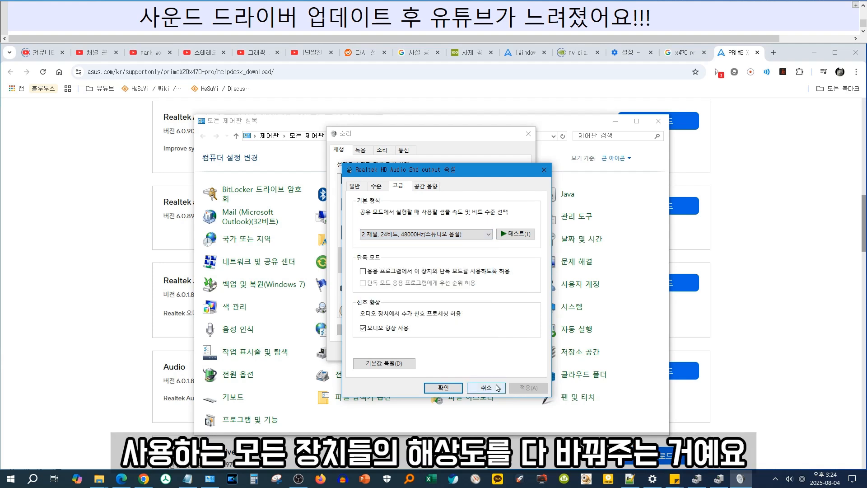
left_click(496, 388)
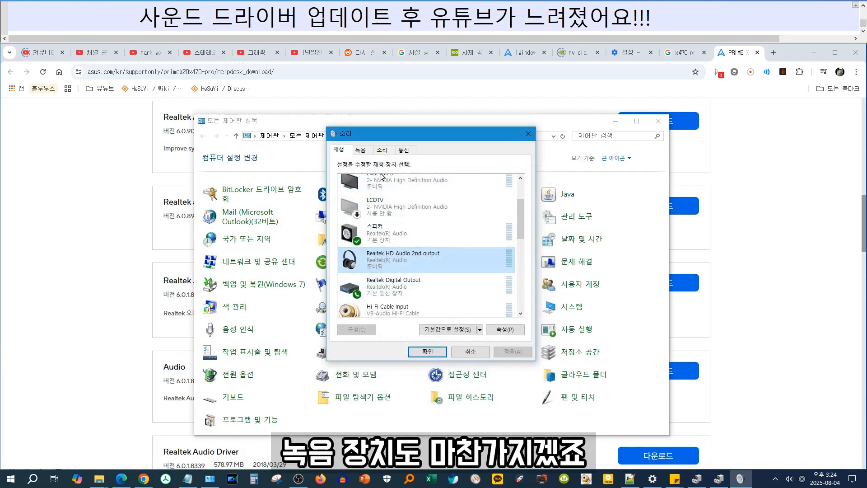
Step: View the default format options of the recording device Mic in at rear panel (Pink) and cancel its properties without changing the format
left_click(363, 150)
left_click(421, 232)
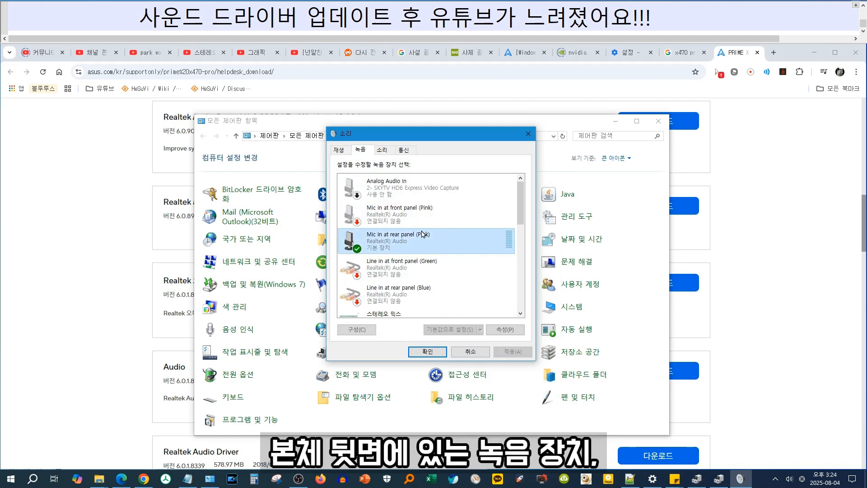
right_click(427, 242)
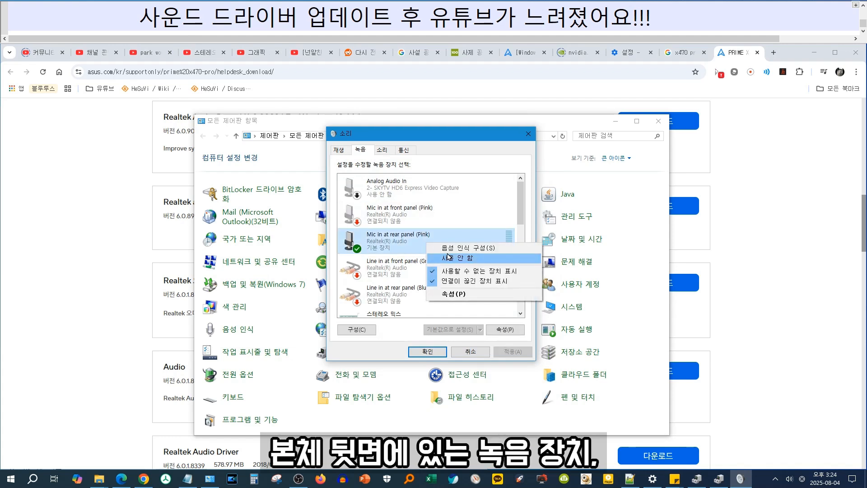
left_click(476, 292)
left_click(420, 185)
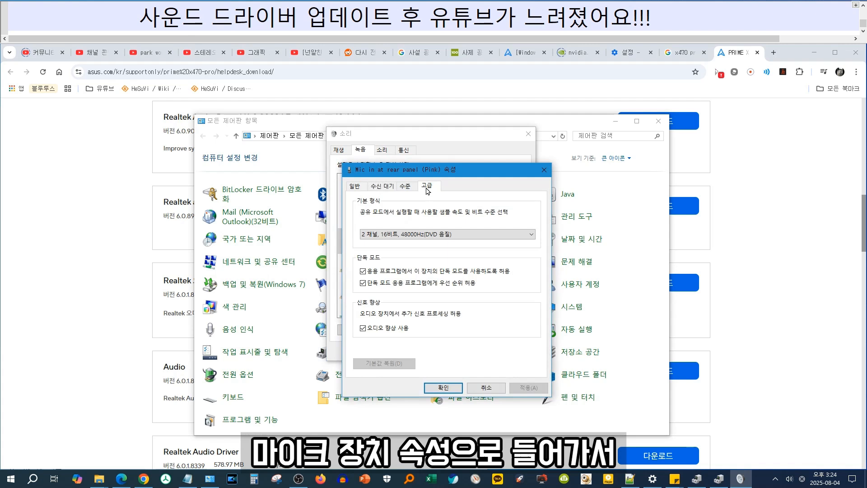
left_click(401, 235)
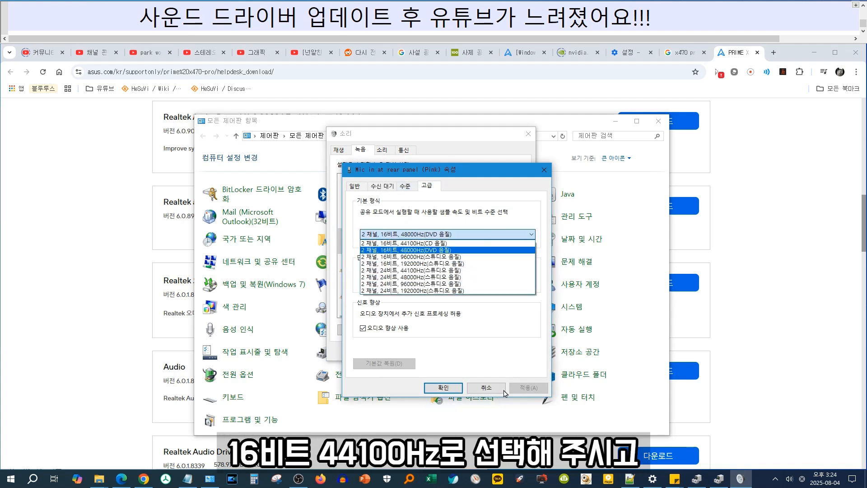
left_click(475, 391)
left_click(474, 389)
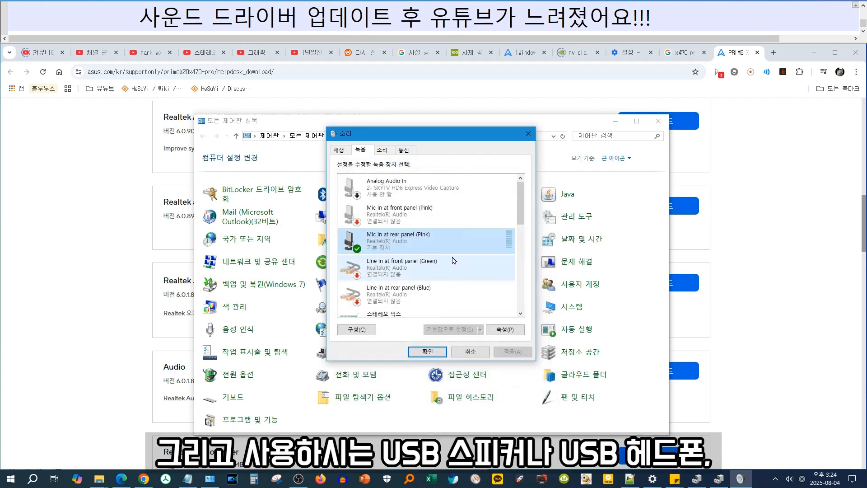
Step: View the properties of Line in at front panel (Green) and look through the remaining recording devices
left_click(425, 211)
right_click(434, 271)
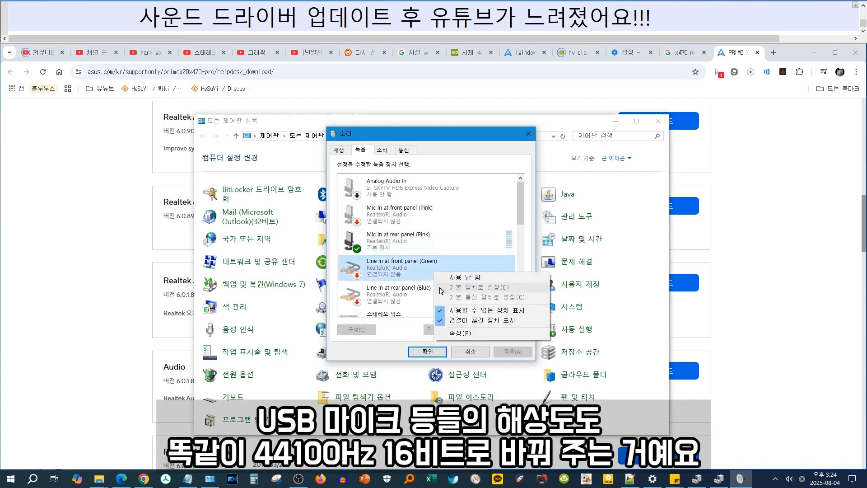
left_click(467, 336)
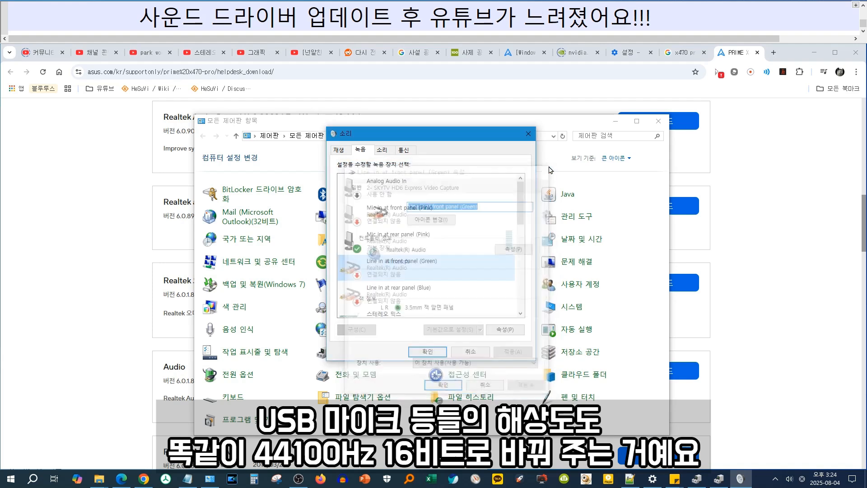
scroll(426, 224, "down", 2)
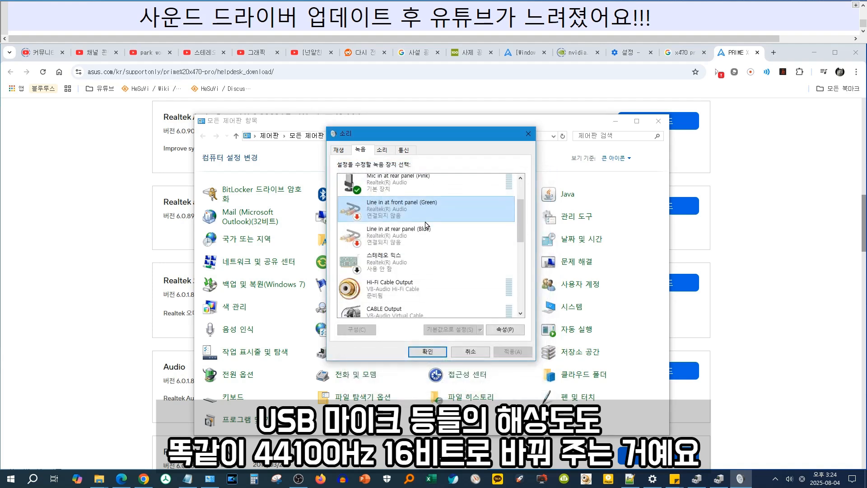
Step: Cancel the Sound (소리) settings and close the Control Panel to return to the browser
left_click(465, 351)
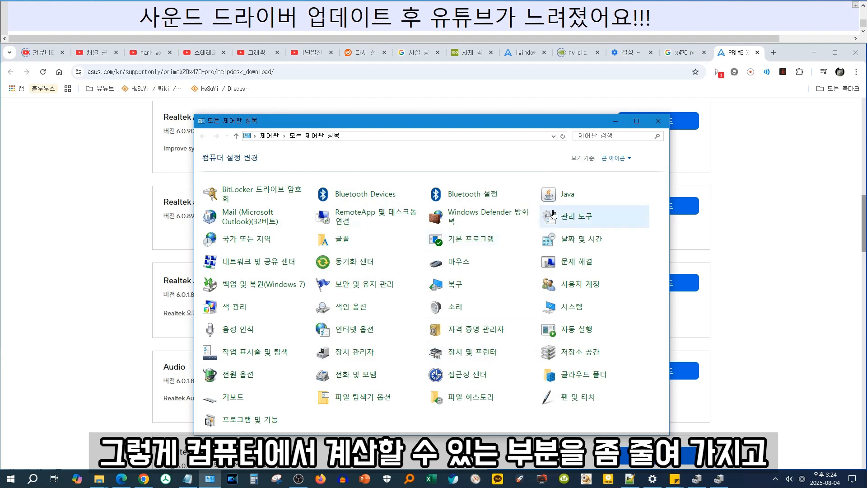
left_click(658, 121)
left_click(779, 262)
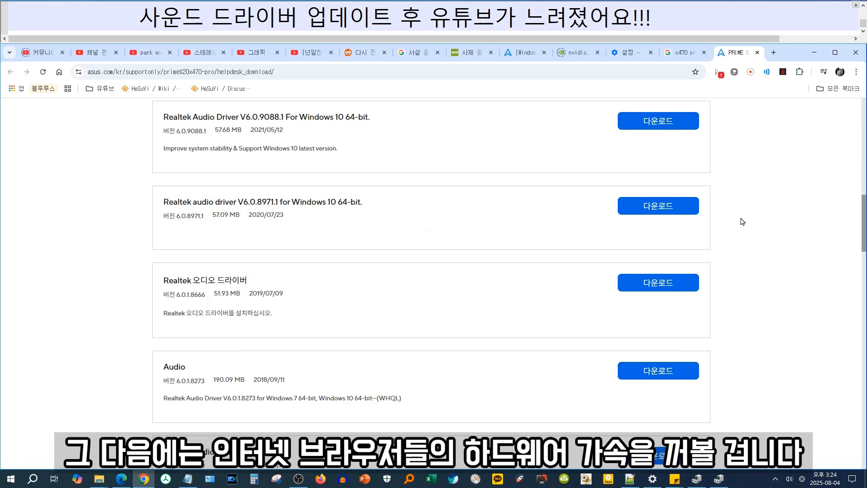
Step: Search the Chrome settings for 가속, turn off 가능한 경우 그래픽 가속 사용 and close the settings page
key("ctrl+6")
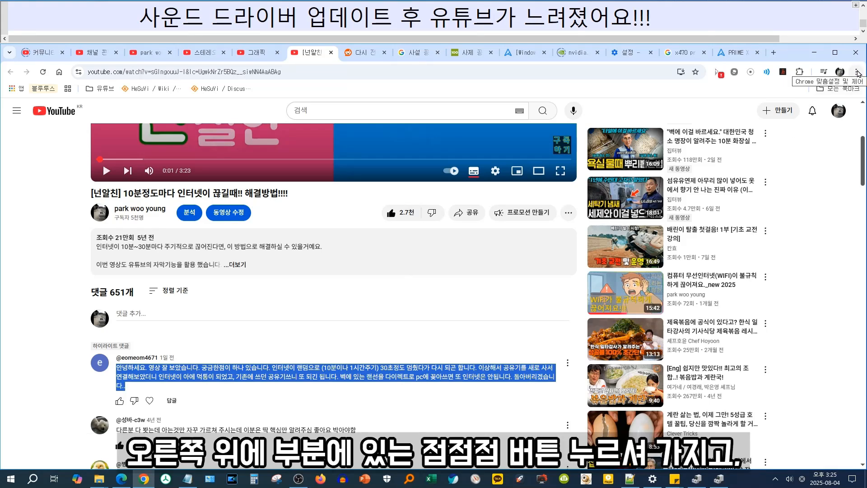
left_click(857, 72)
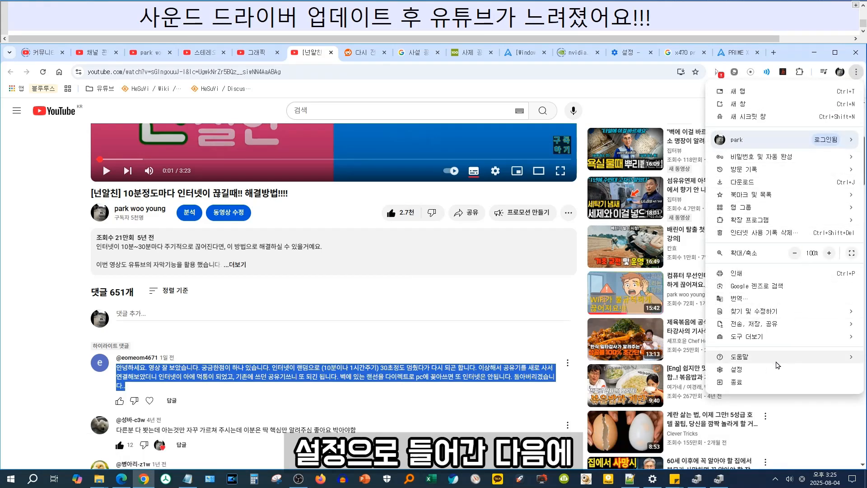
left_click(775, 370)
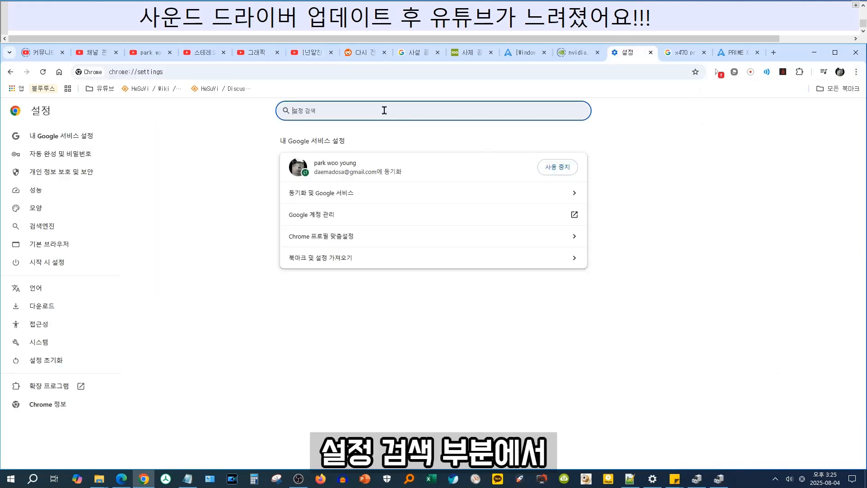
type("가속")
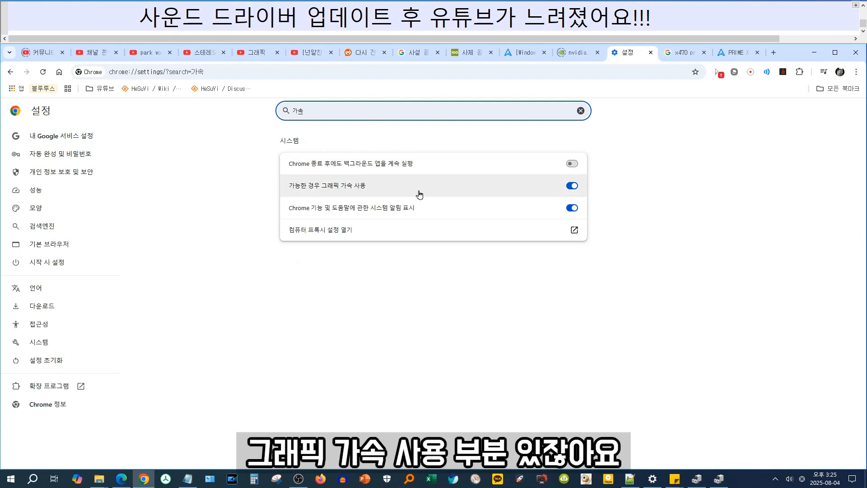
left_click(573, 187)
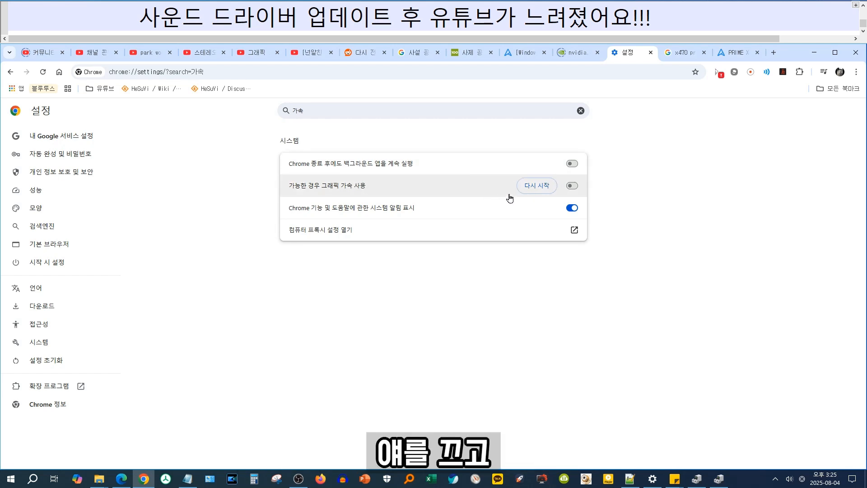
left_click(651, 52)
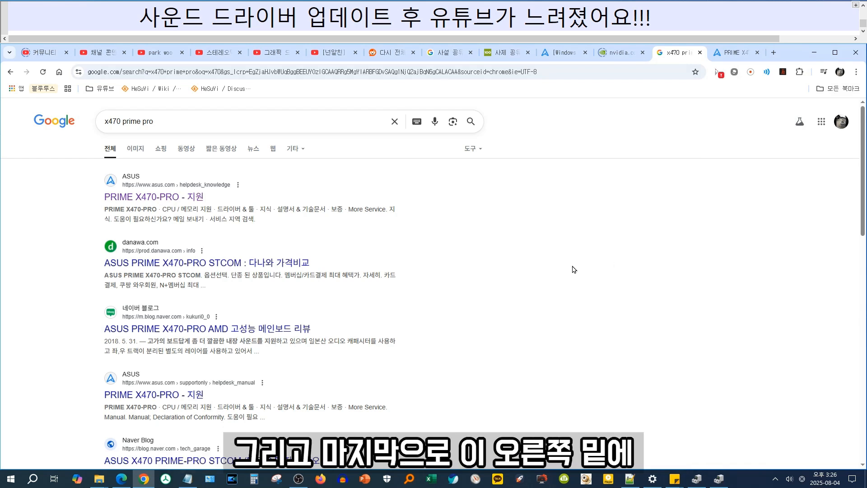
Step: Exit (종료) the sound device program among the hidden system tray icons and check the tray again
left_click(776, 481)
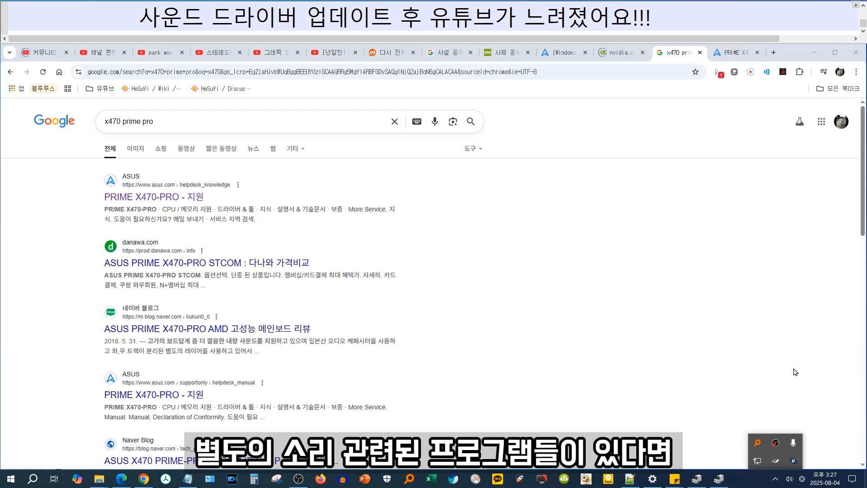
right_click(776, 463)
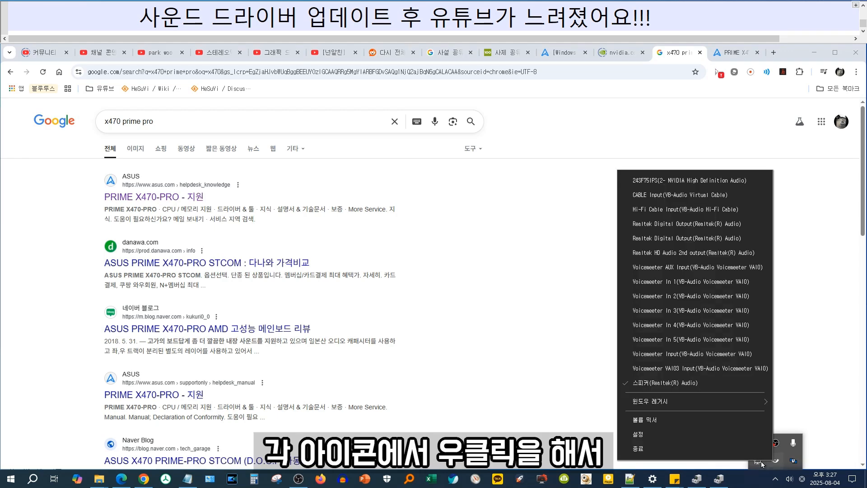
left_click(731, 454)
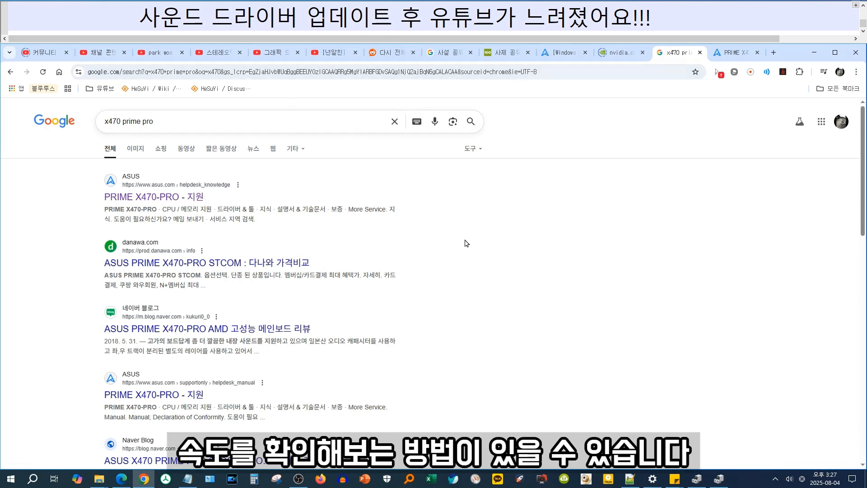
left_click(775, 479)
left_click(693, 273)
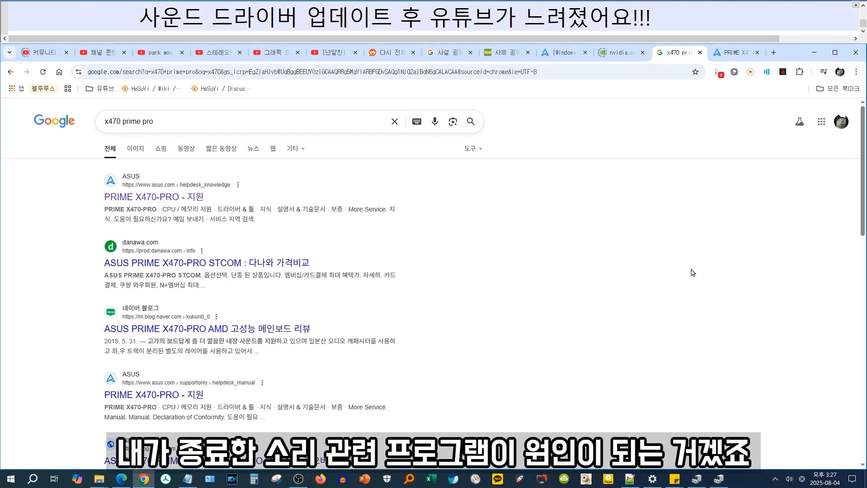
Step: View the Super Thanks amounts on the video 그래픽 드라이버 충돌?? without purchasing, and return to the channel's 사운드 드라이버 search page
scroll(473, 263, "down", 2)
scroll(472, 264, "up", 2)
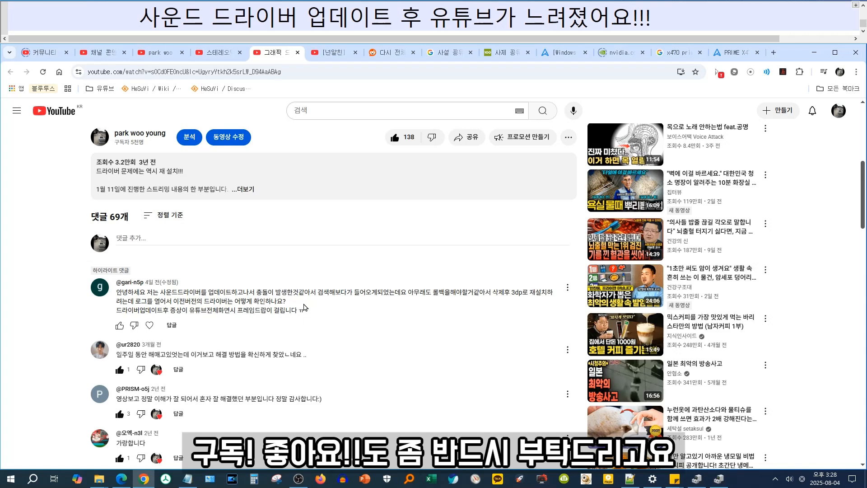
scroll(306, 312, "up", 2)
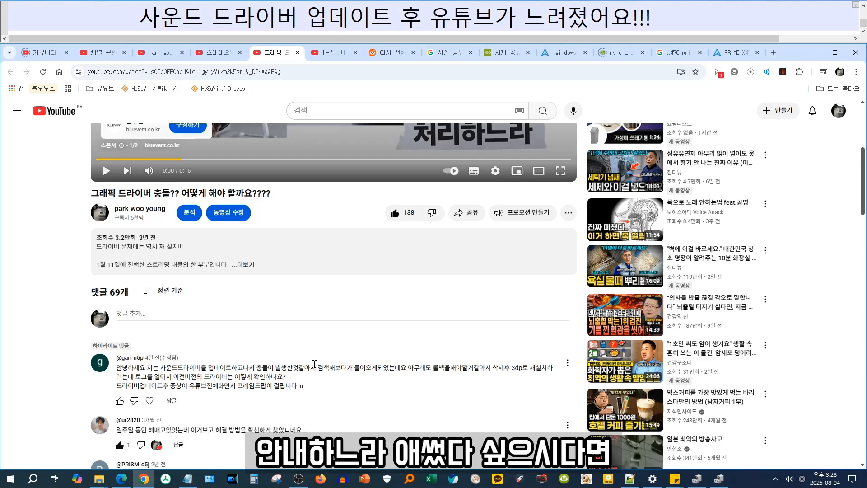
scroll(315, 363, "up", 2)
left_click(573, 287)
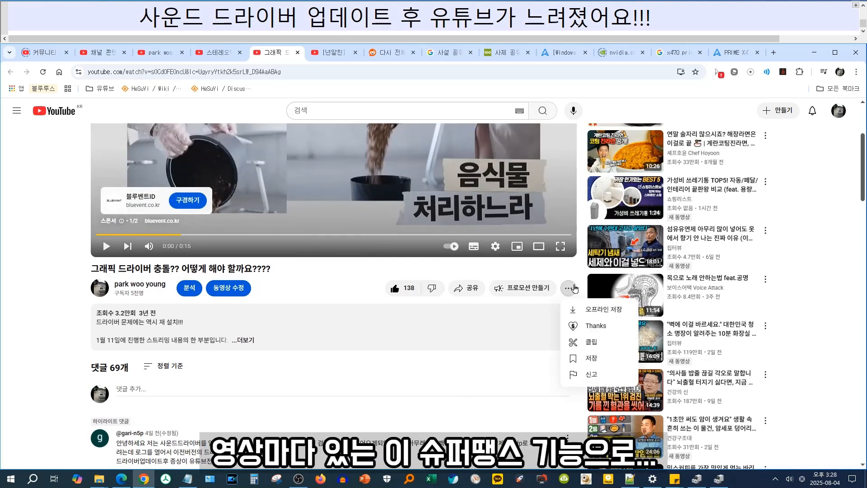
left_click(583, 325)
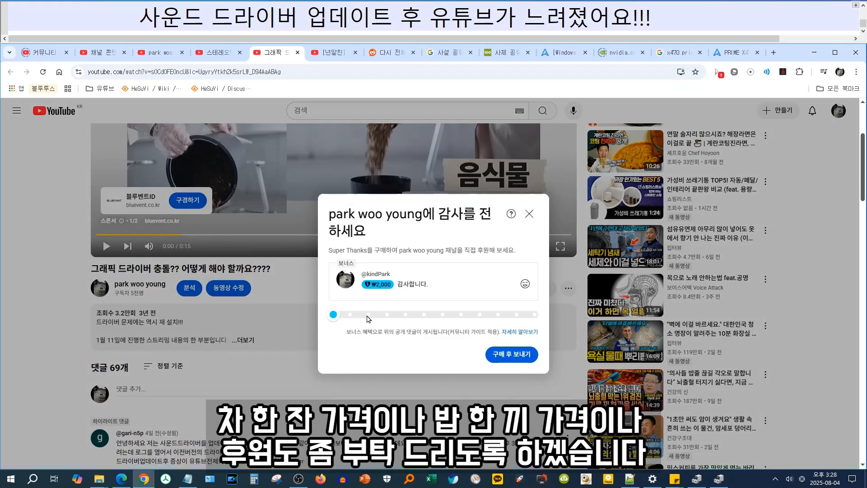
mouse_move(337, 315)
left_mouse_down()
mouse_move(421, 309)
mouse_move(328, 320)
left_mouse_up()
left_click(530, 214)
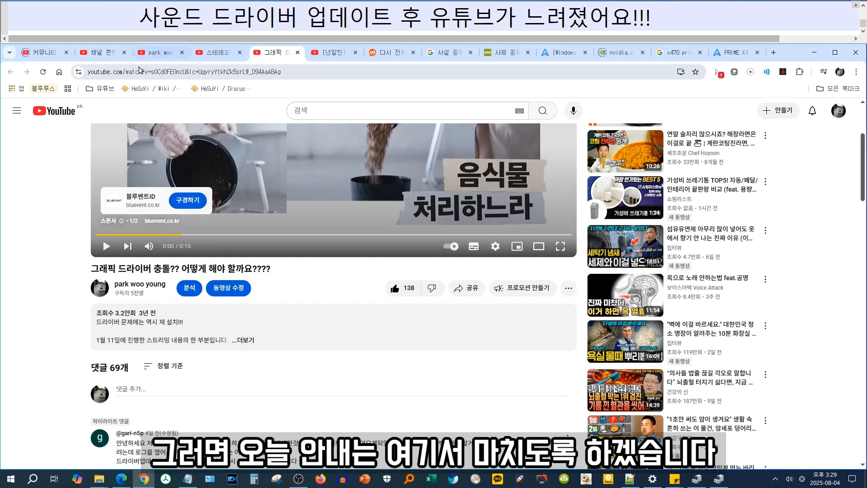
left_click(156, 52)
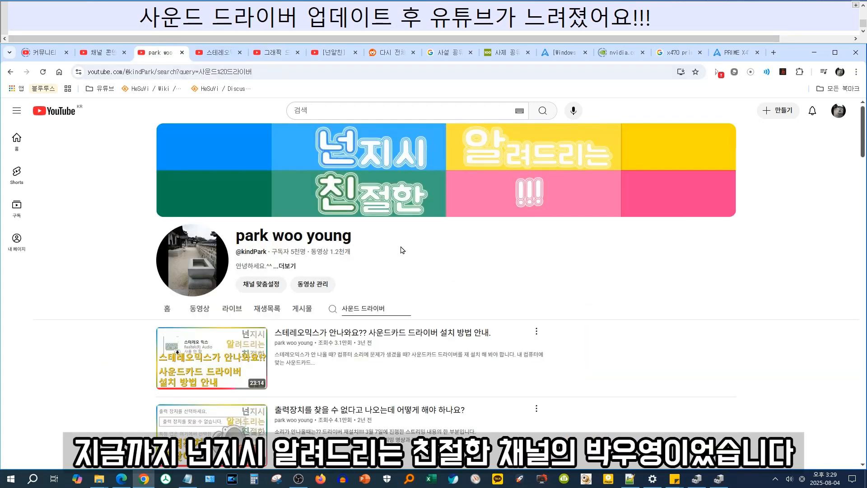